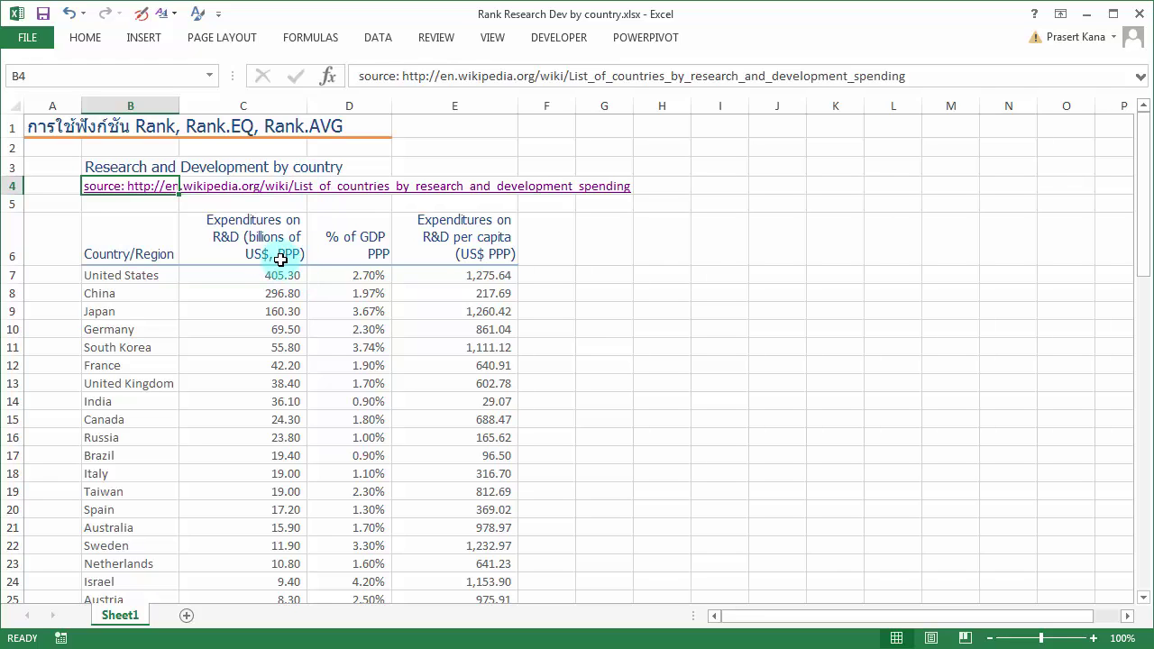
Step: Open the Wikipedia R&D spending article from B4's link and scroll to its spending table
{"action": "left_click", "coordinate": [157, 195]}
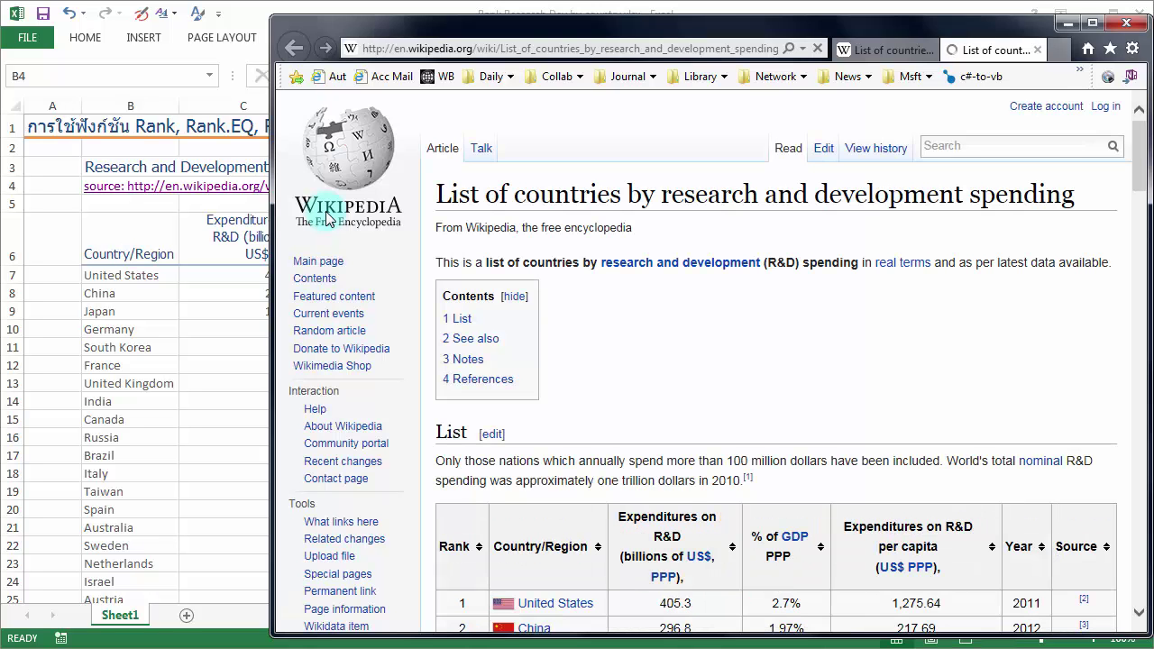
{"action": "scroll", "coordinate": [647, 348], "scroll_direction": "down", "scroll_amount": 4}
{"action": "scroll", "coordinate": [646, 348], "scroll_direction": "up", "scroll_amount": 3}
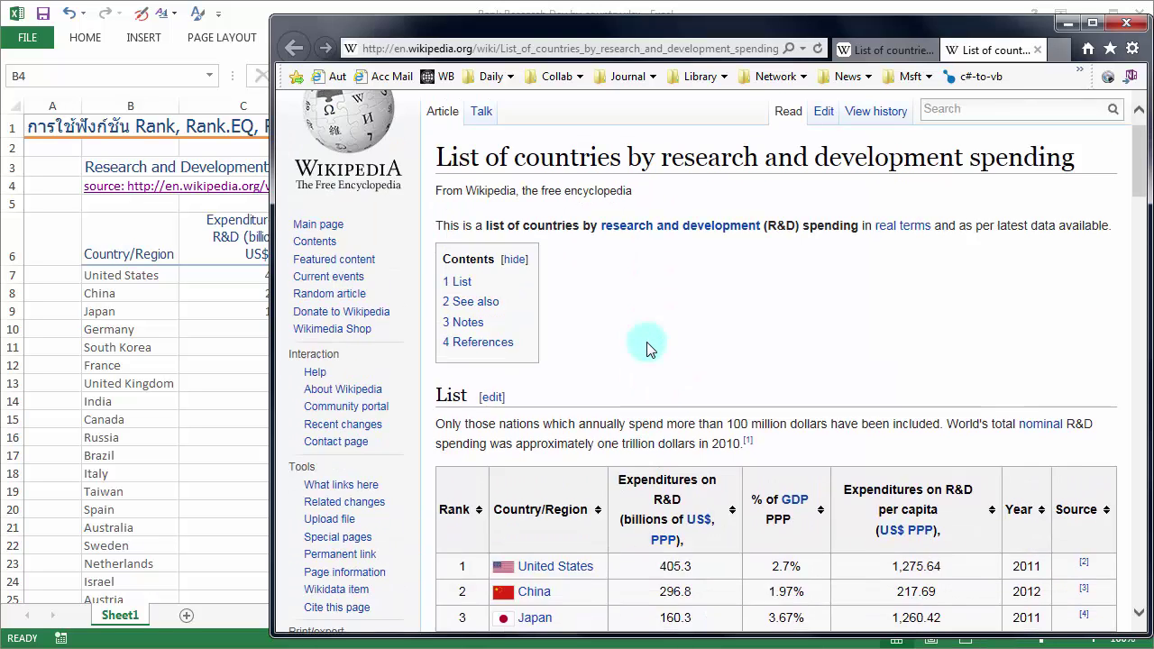
{"action": "scroll", "coordinate": [649, 348], "scroll_direction": "up", "scroll_amount": 1}
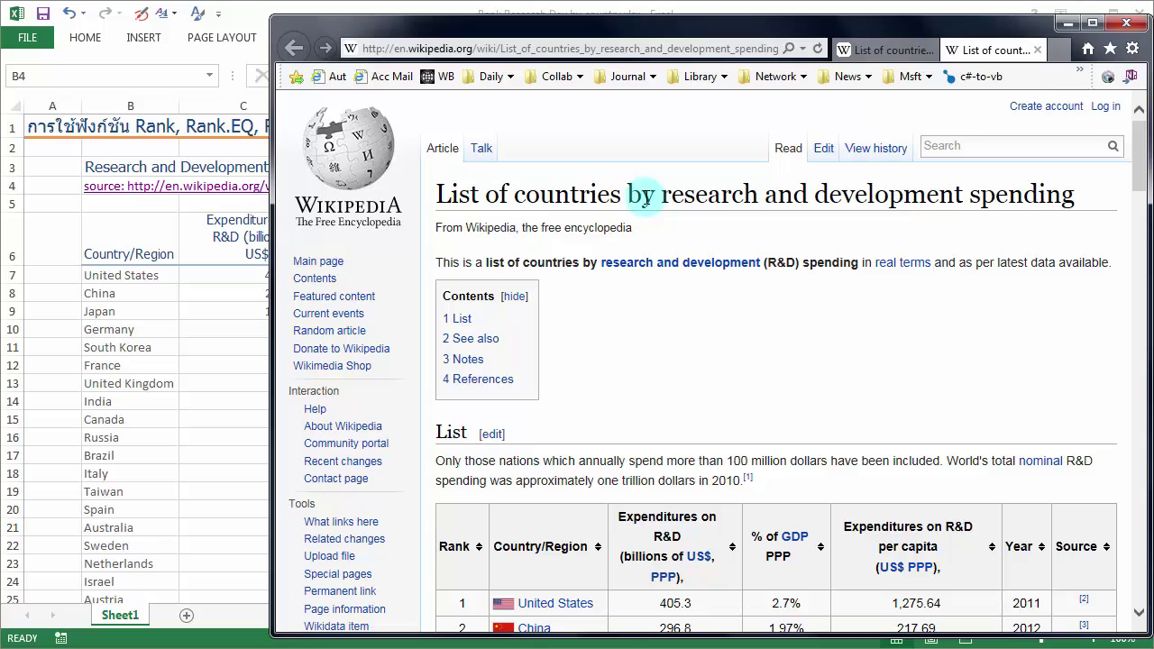
{"action": "scroll", "coordinate": [641, 325], "scroll_direction": "down", "scroll_amount": 5}
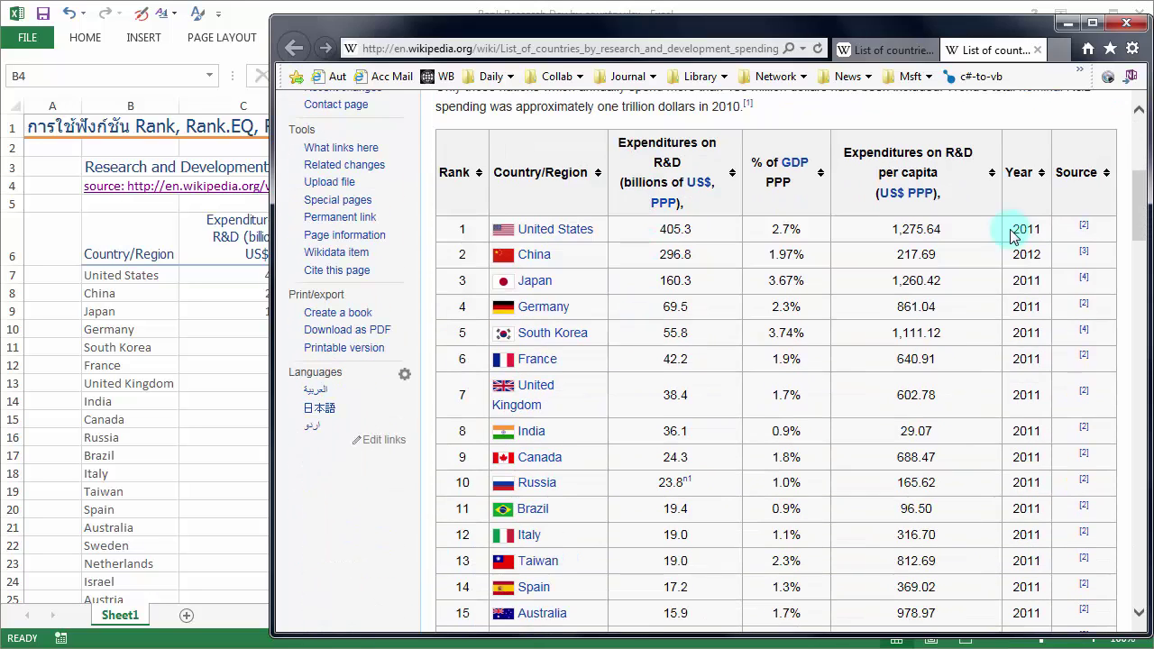
{"action": "left_click", "coordinate": [194, 272]}
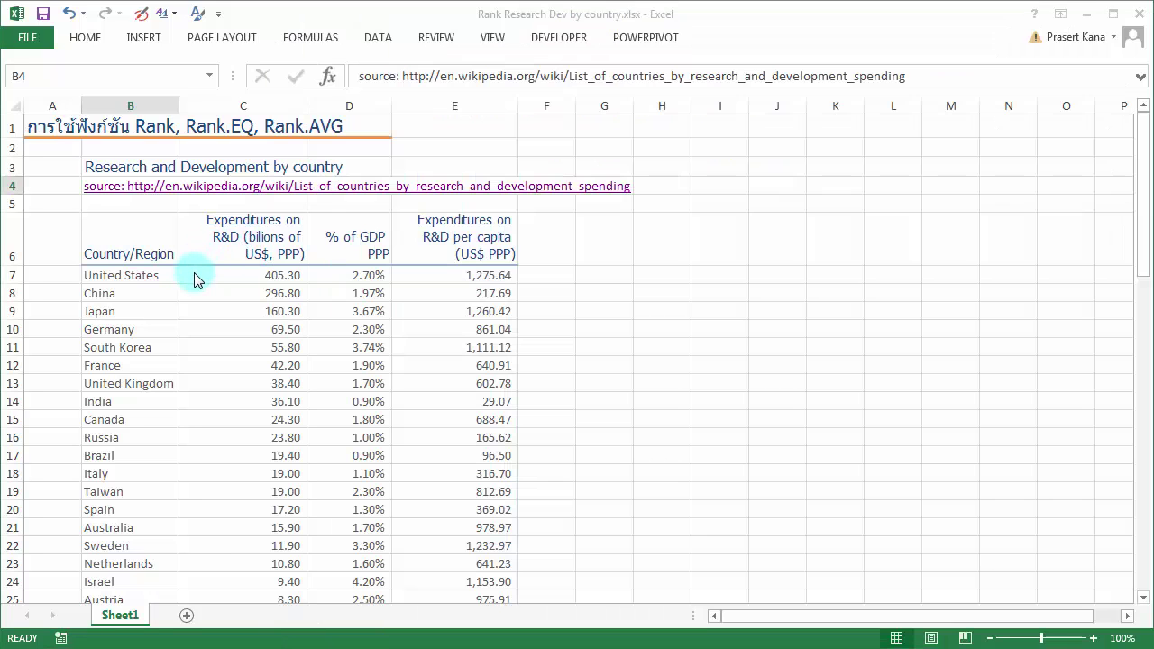
{"action": "left_click", "coordinate": [232, 275]}
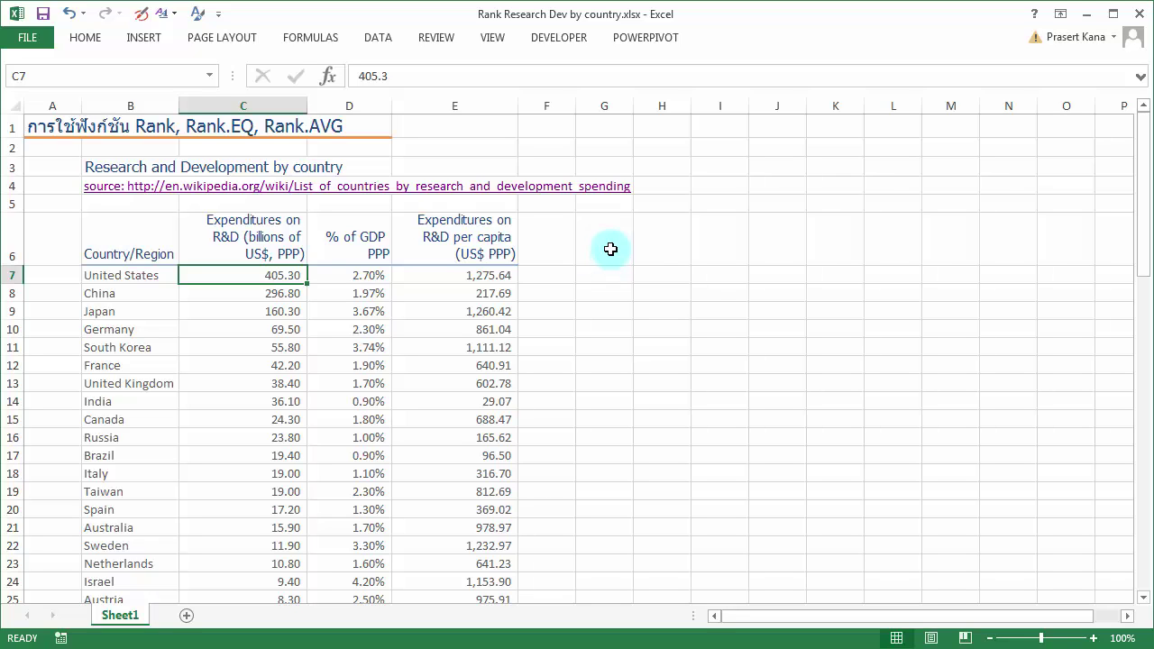
{"action": "left_click", "coordinate": [610, 249]}
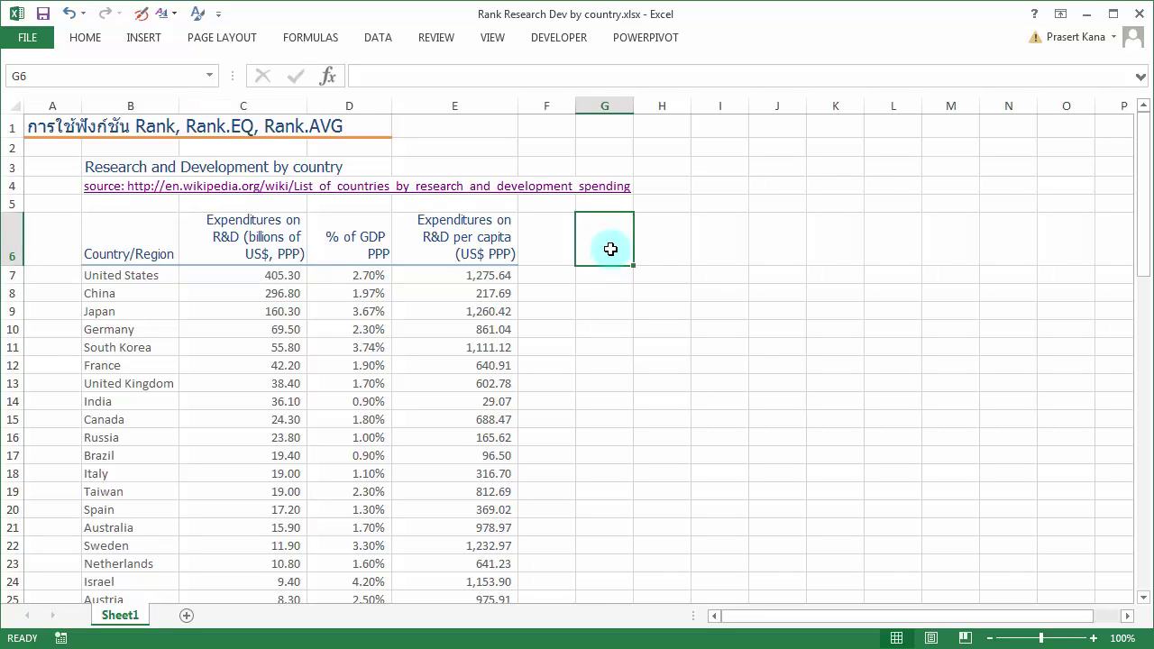
{"action": "key", "text": "Down"}
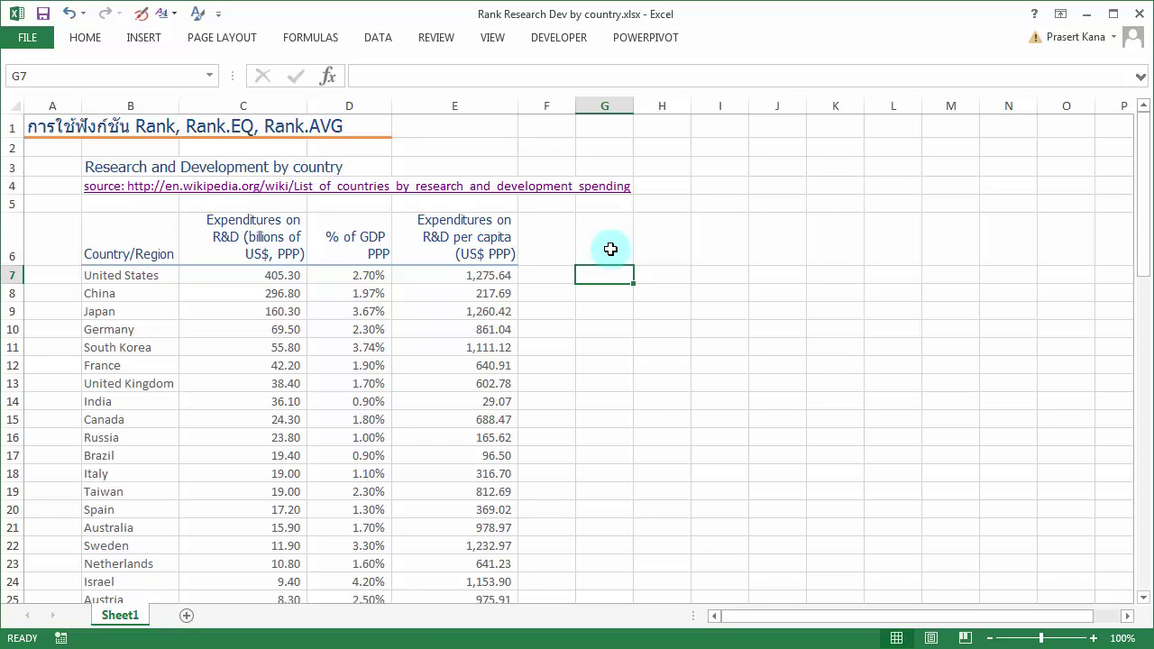
{"action": "key", "text": "Left"}
{"action": "key", "text": "Left"}
{"action": "key", "text": "Left"}
{"action": "key", "text": "Left"}
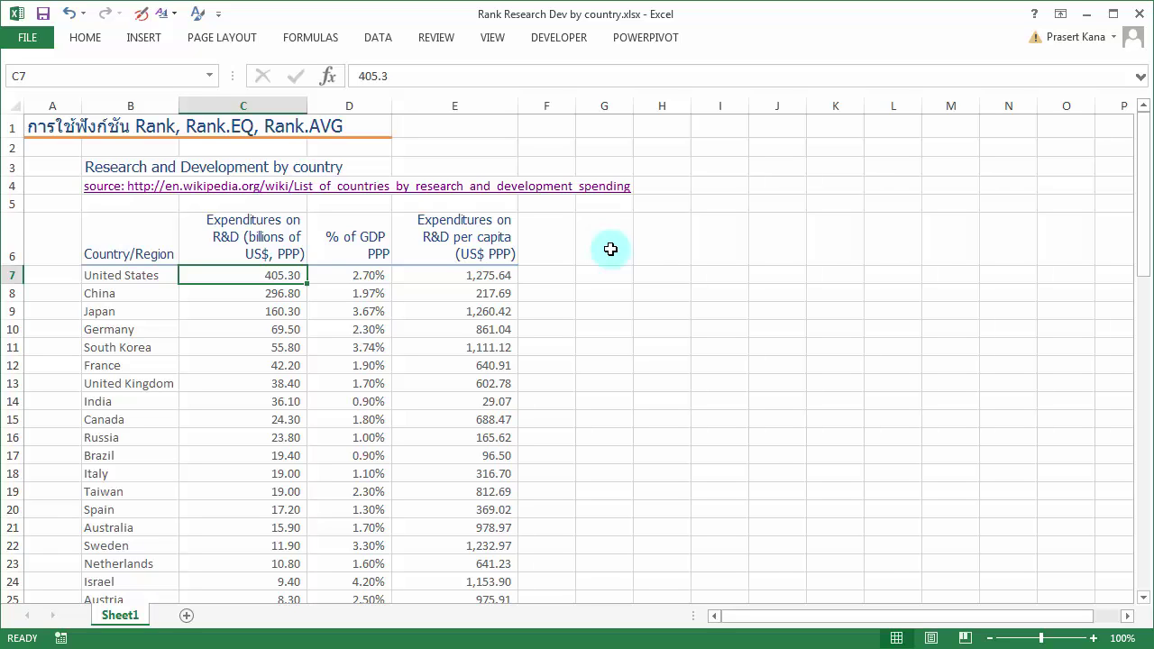
{"action": "key", "text": "Right"}
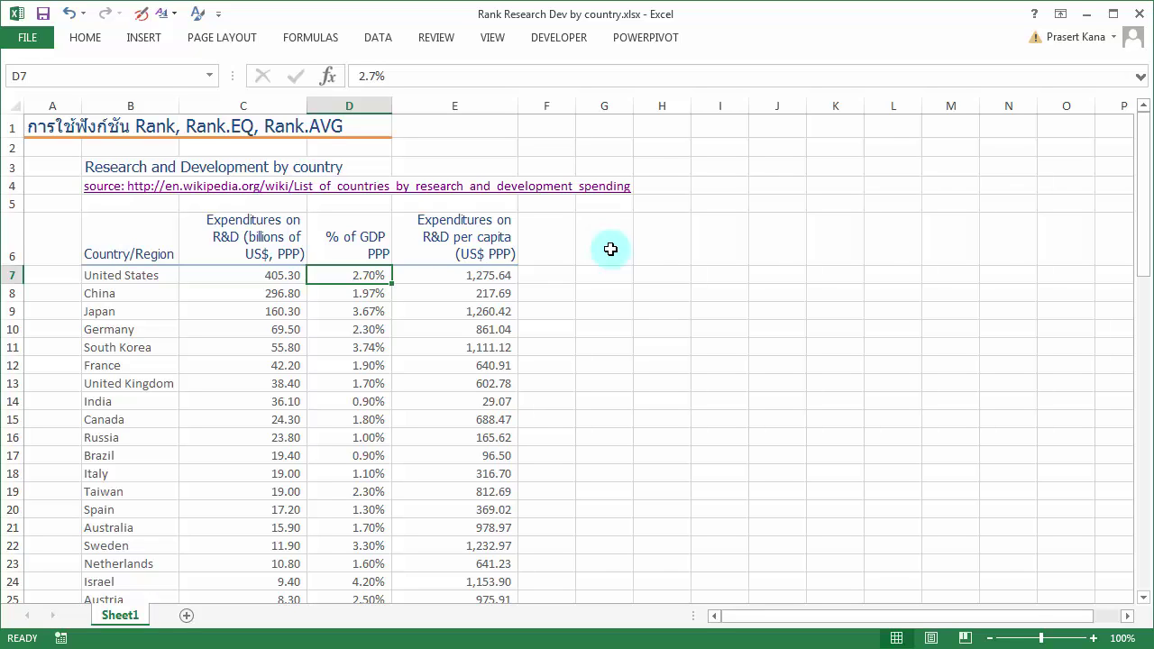
{"action": "key", "text": "Right"}
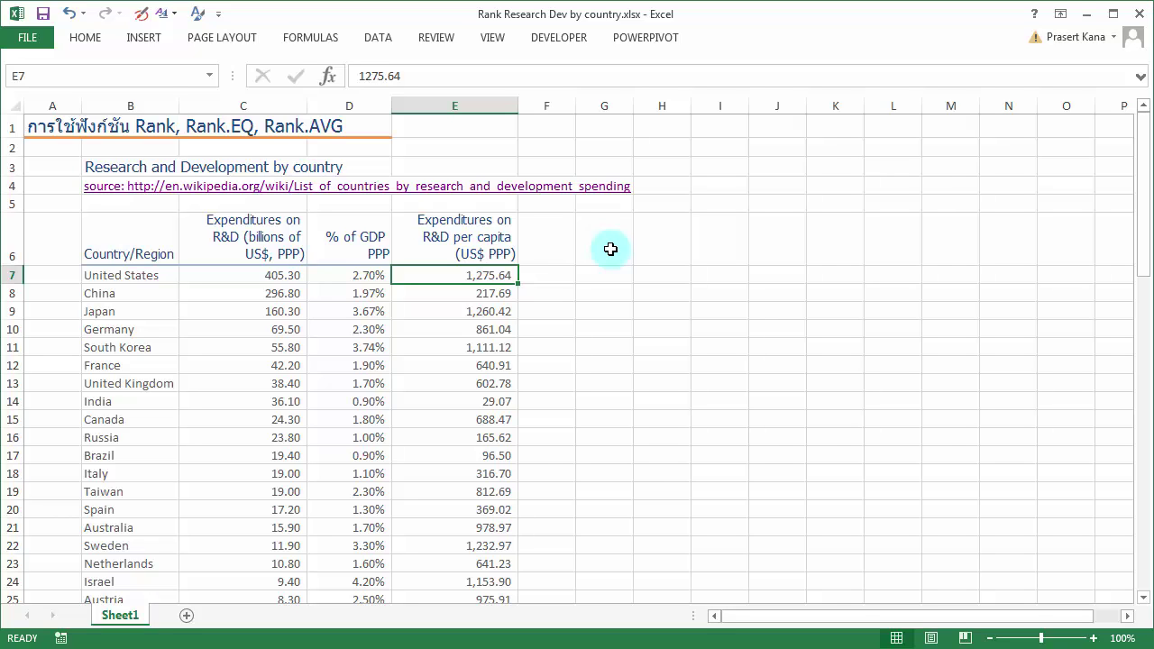
{"action": "key", "text": "Right"}
{"action": "key", "text": "Right"}
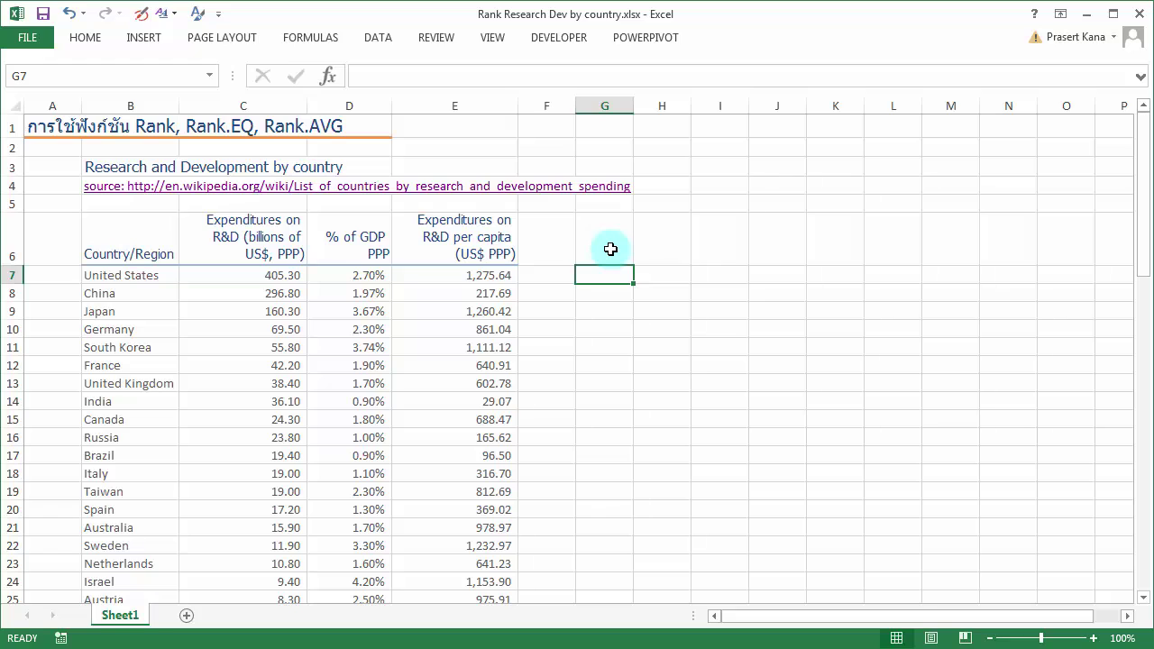
{"action": "left_click", "coordinate": [230, 231]}
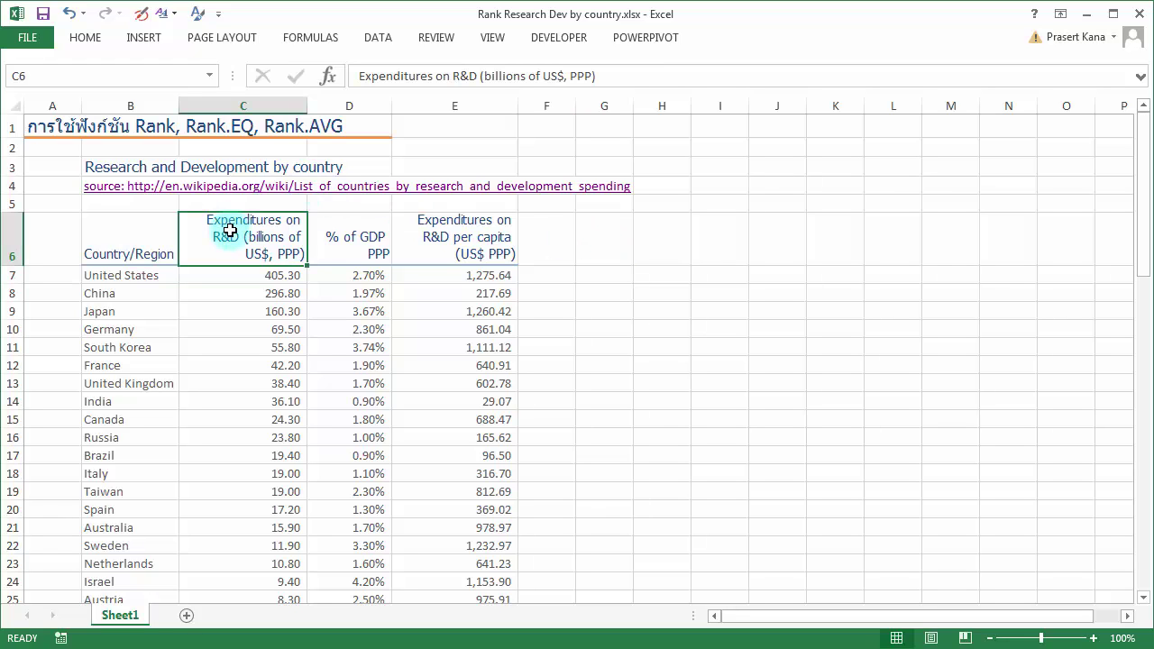
{"action": "left_click", "coordinate": [602, 275]}
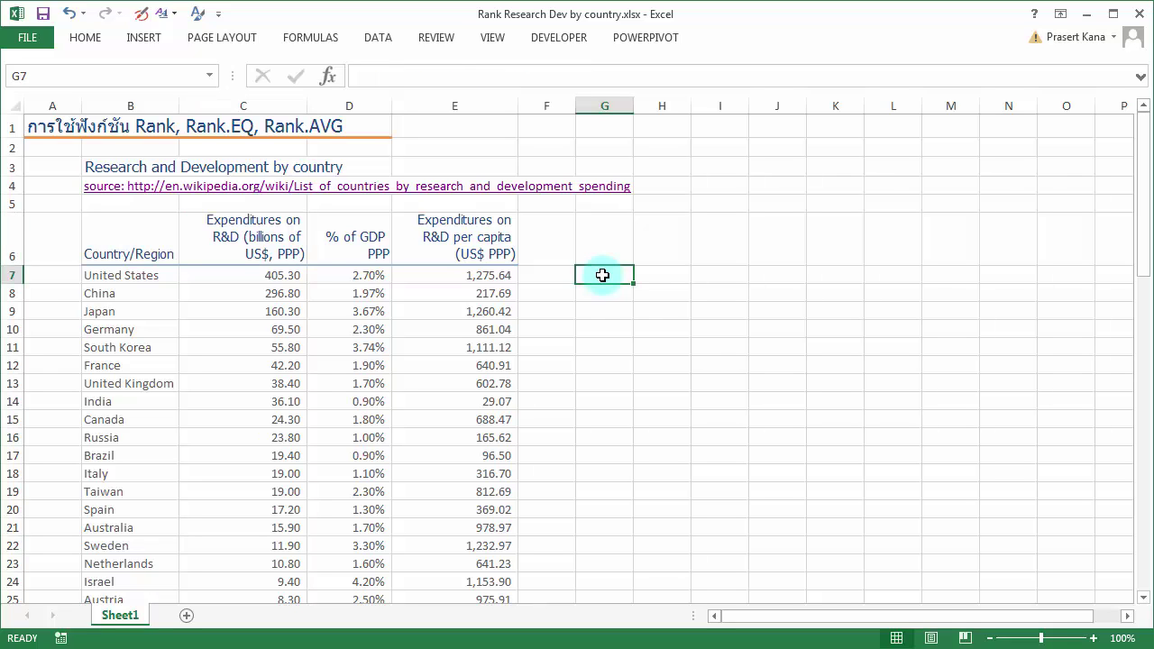
Step: Enter =rank(C7,C7:C78,0) in G7 so the United States ranks 1
{"action": "type", "text": "="}
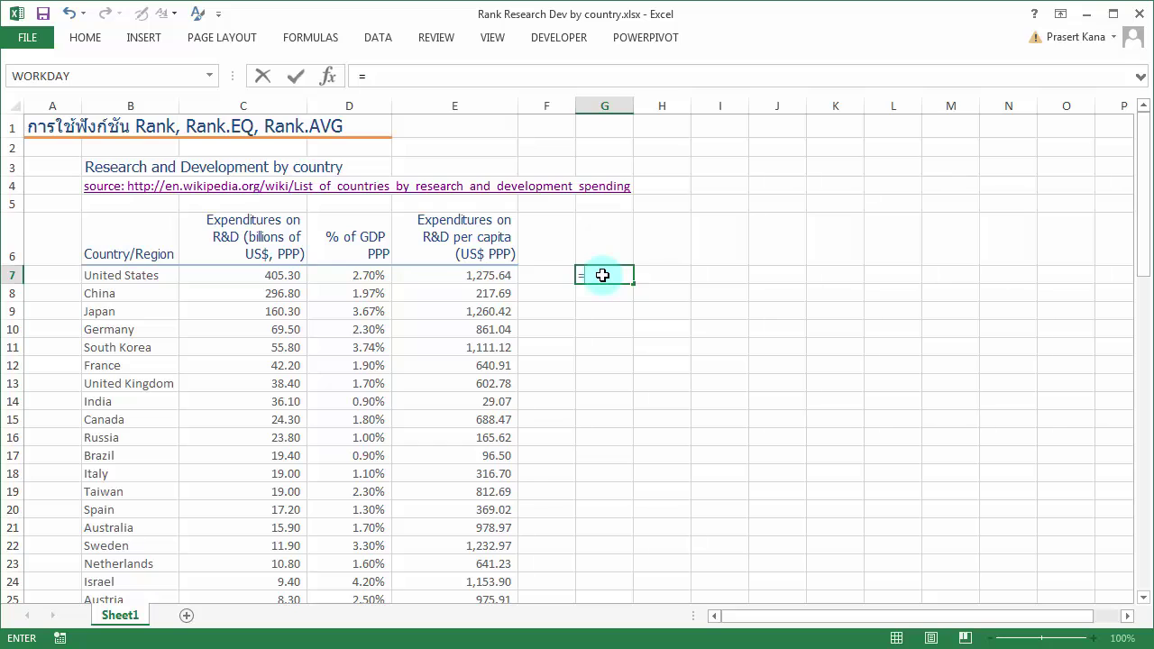
{"action": "type", "text": "ran"}
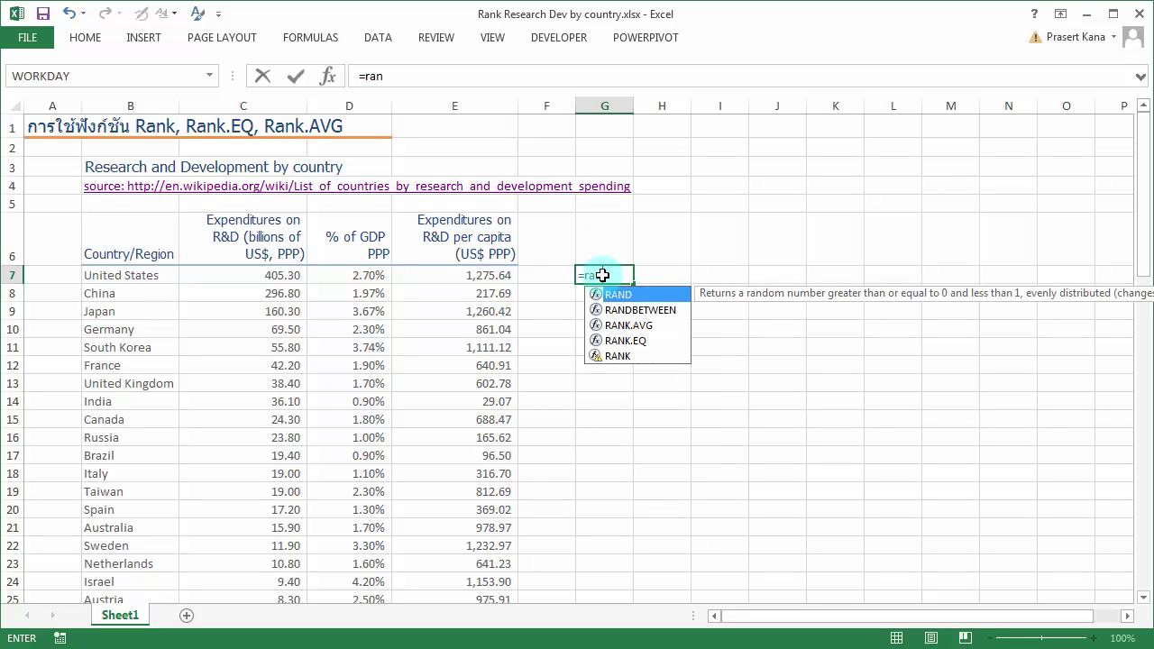
{"action": "type", "text": "k"}
{"action": "key", "text": "Down"}
{"action": "key", "text": "Down"}
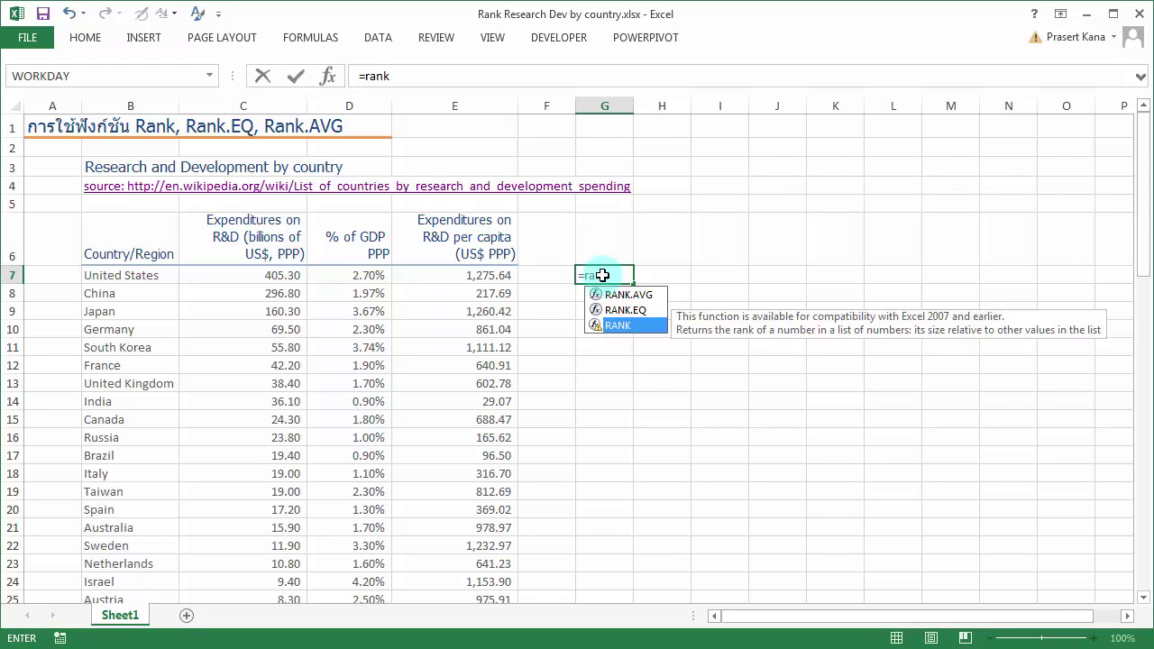
{"action": "type", "text": "("}
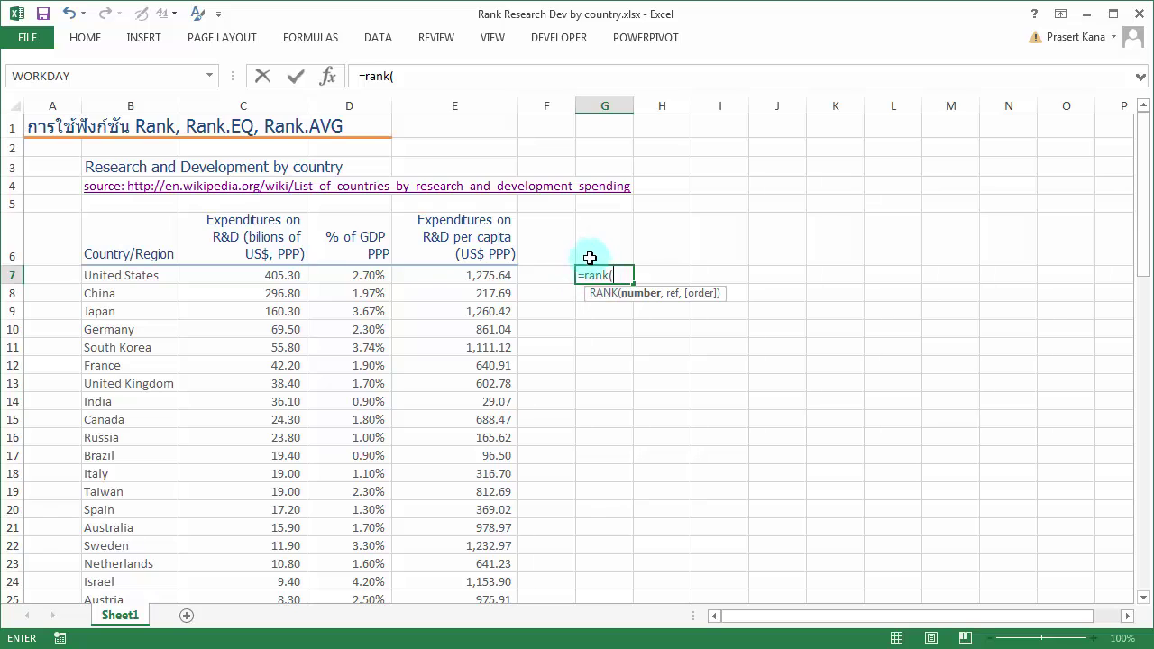
{"action": "left_click", "coordinate": [280, 278]}
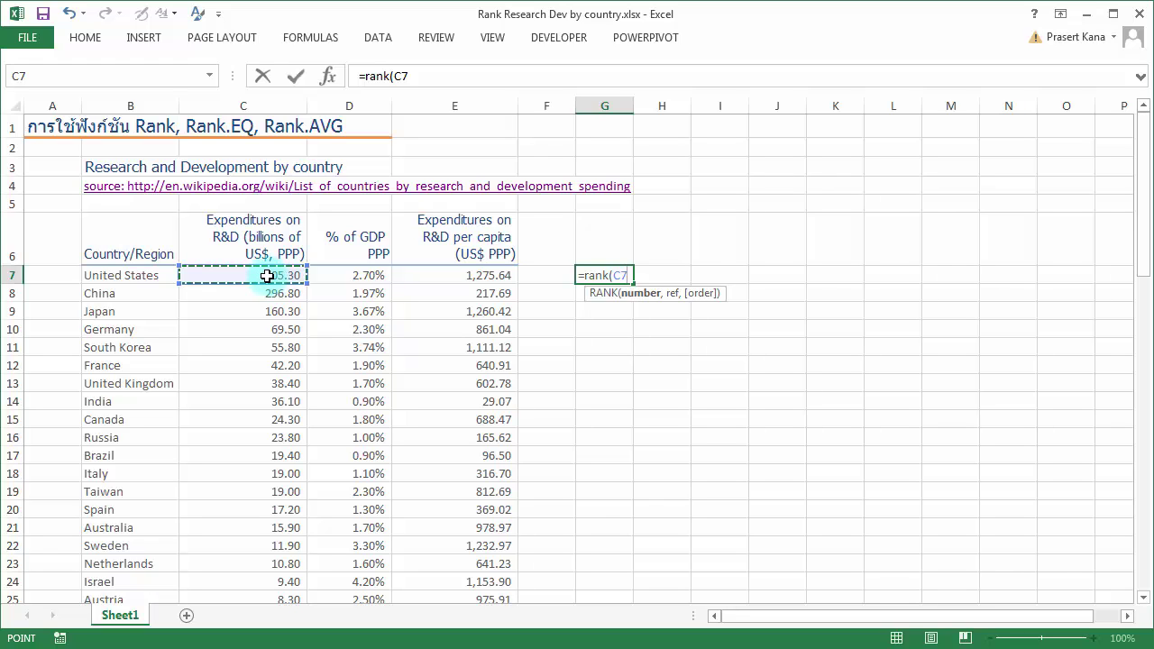
{"action": "type", "text": ","}
{"action": "left_click", "coordinate": [267, 276]}
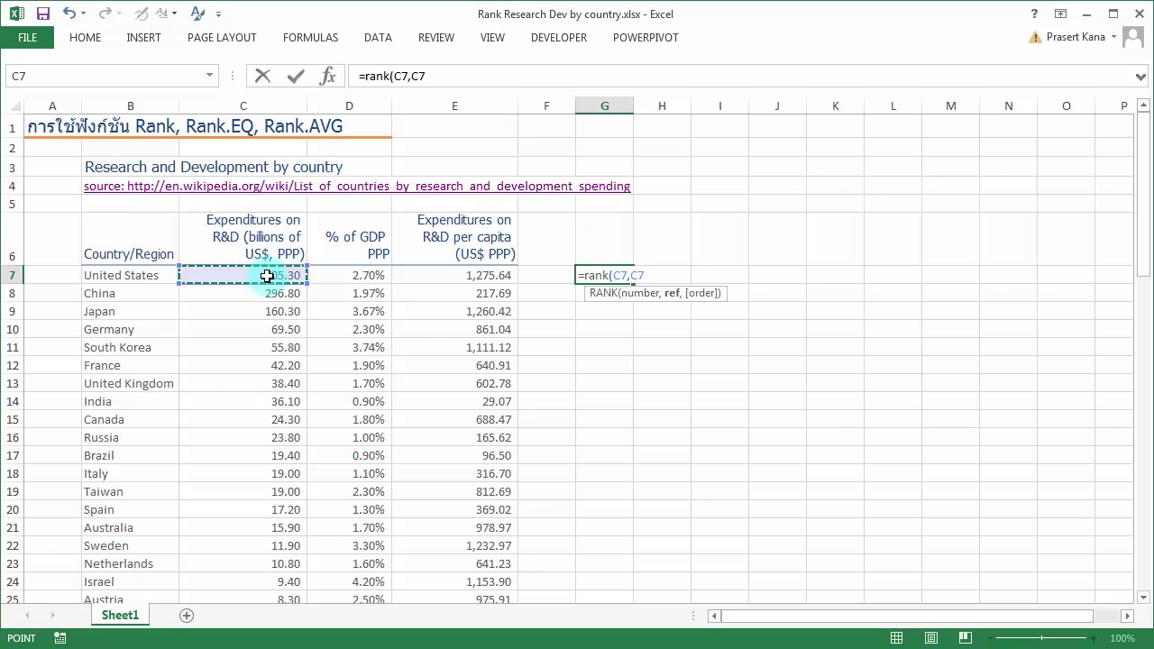
{"action": "key", "text": "End"}
{"action": "key", "text": "shift+Down"}
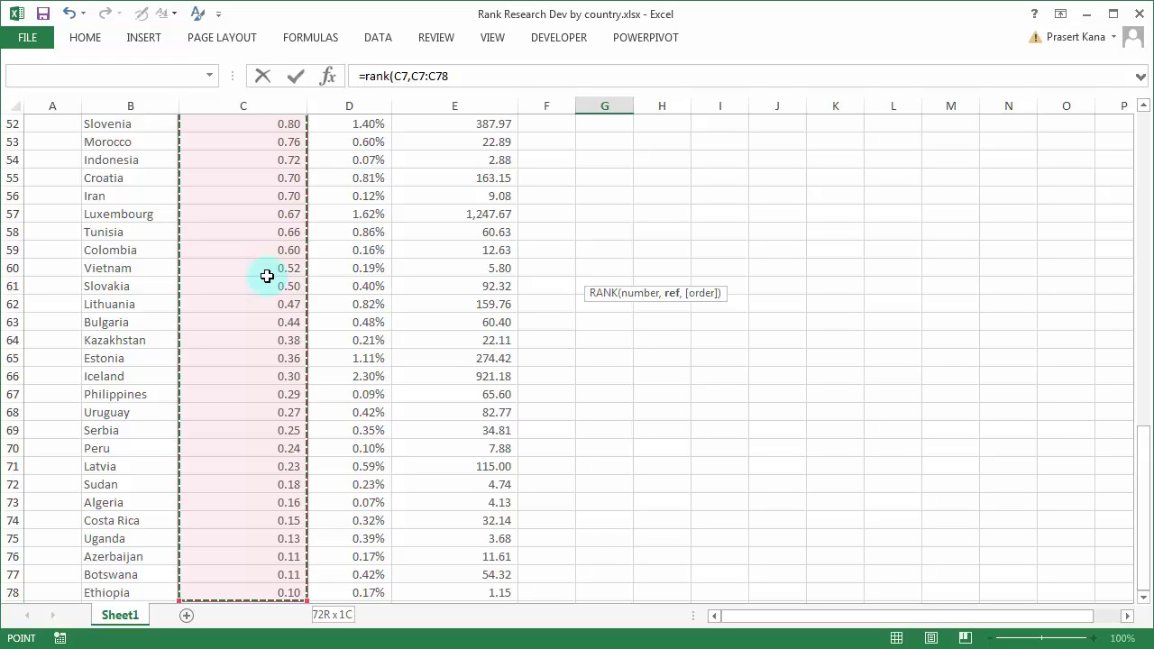
{"action": "type", "text": ","}
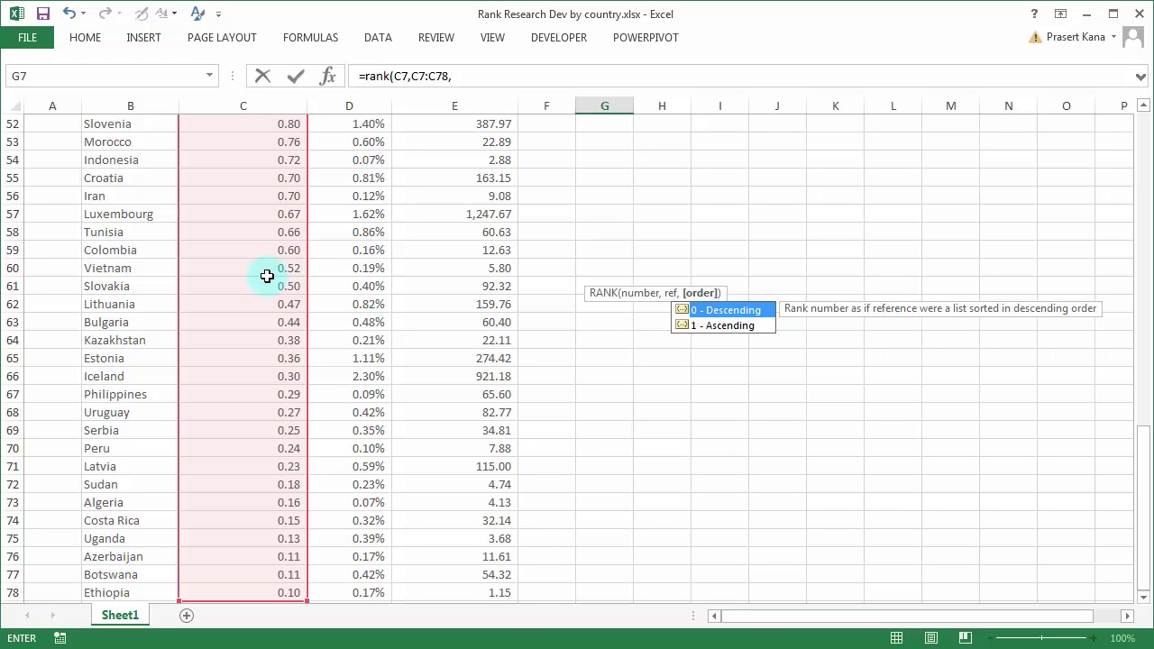
{"action": "type", "text": "0"}
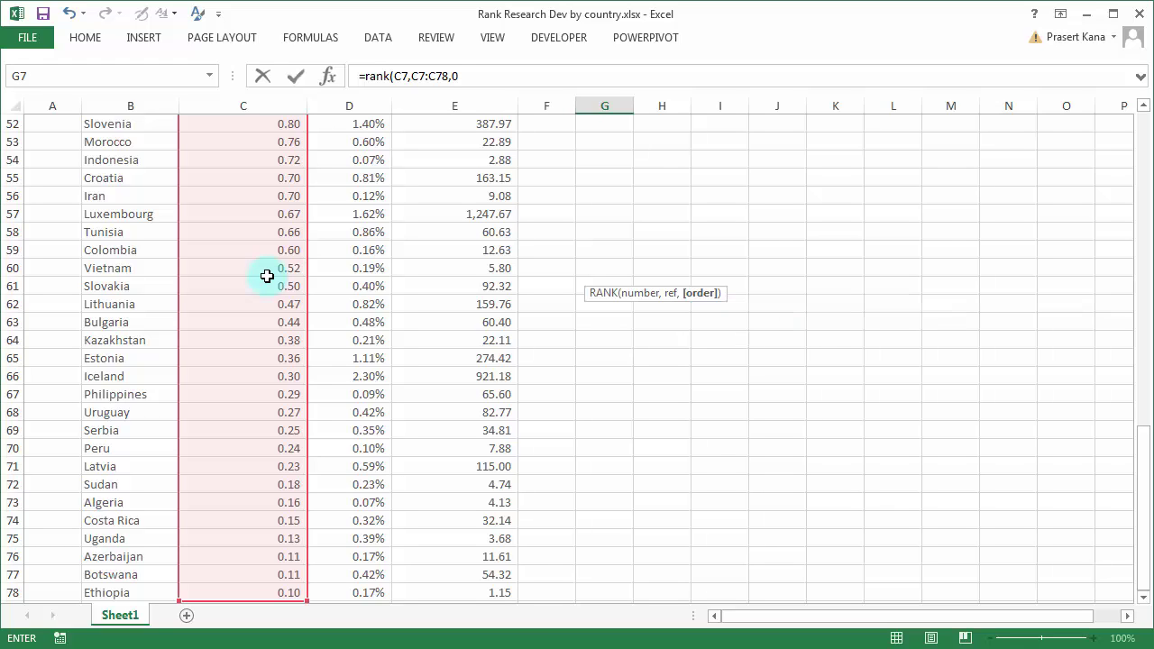
{"action": "type", "text": ")"}
{"action": "key", "text": "Return"}
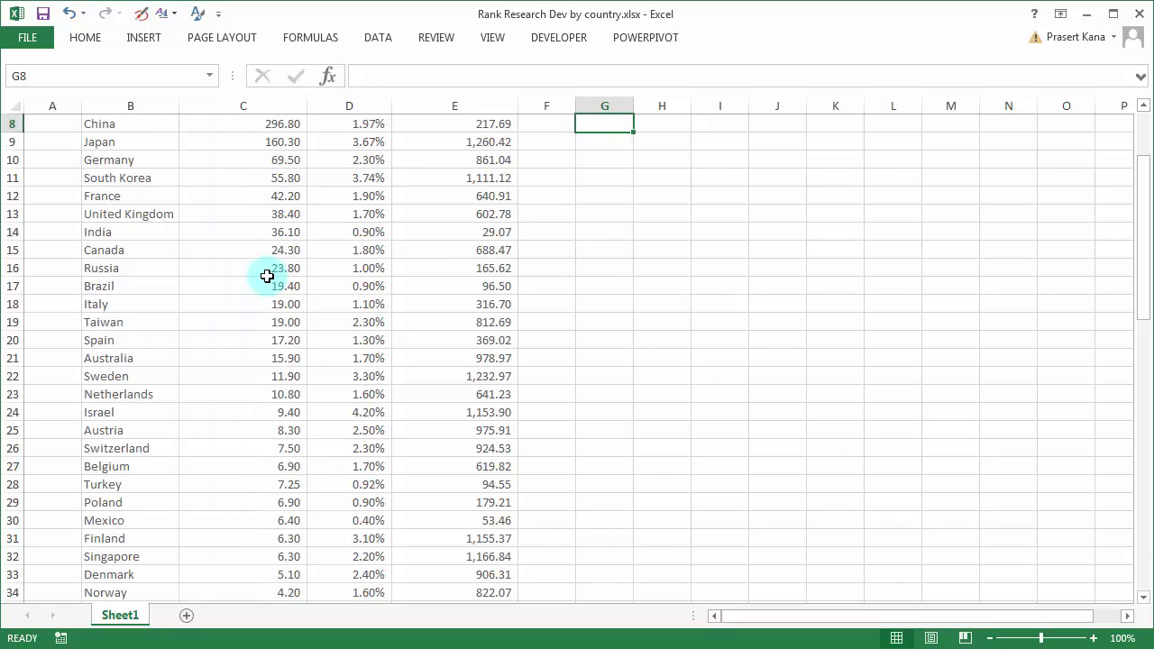
{"action": "scroll", "coordinate": [492, 257], "scroll_direction": "up", "scroll_amount": 3}
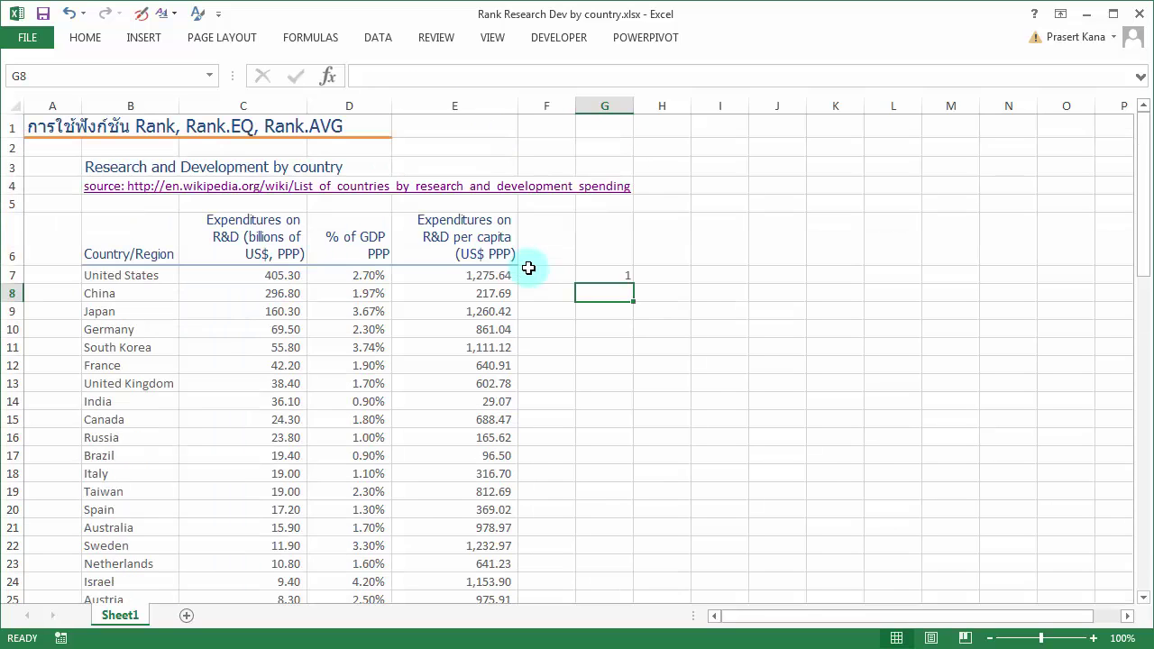
Step: Make G7's ranking range absolute, giving =RANK(C7,$C$7:$C$78,0)
{"action": "left_click", "coordinate": [599, 273]}
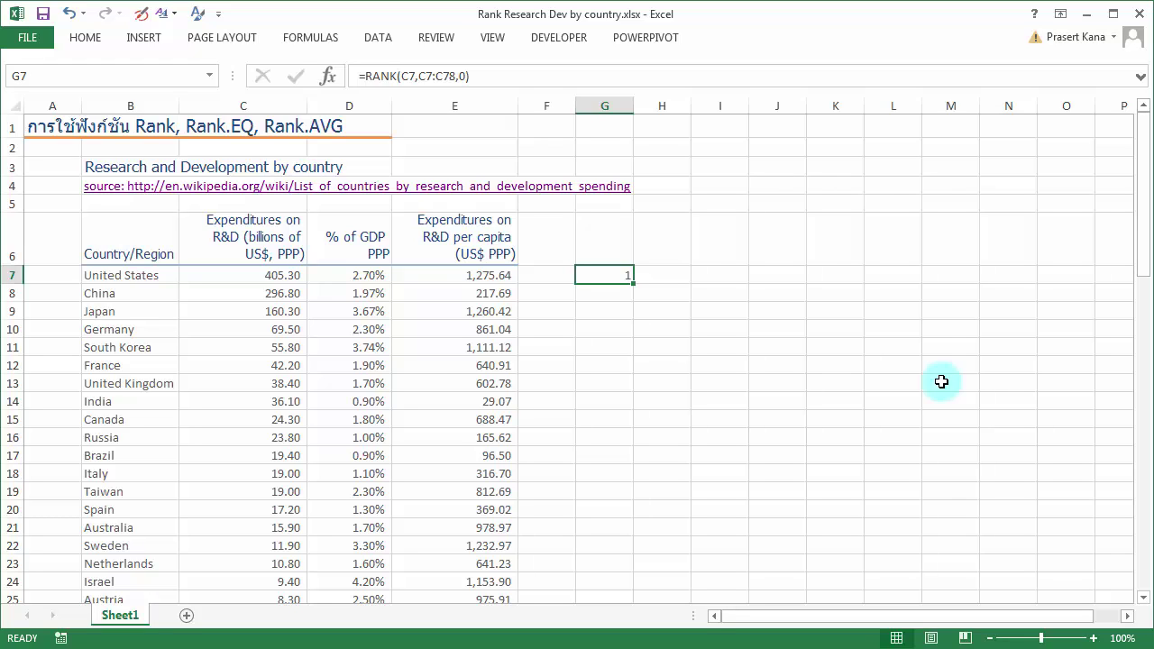
{"action": "key", "text": "F2"}
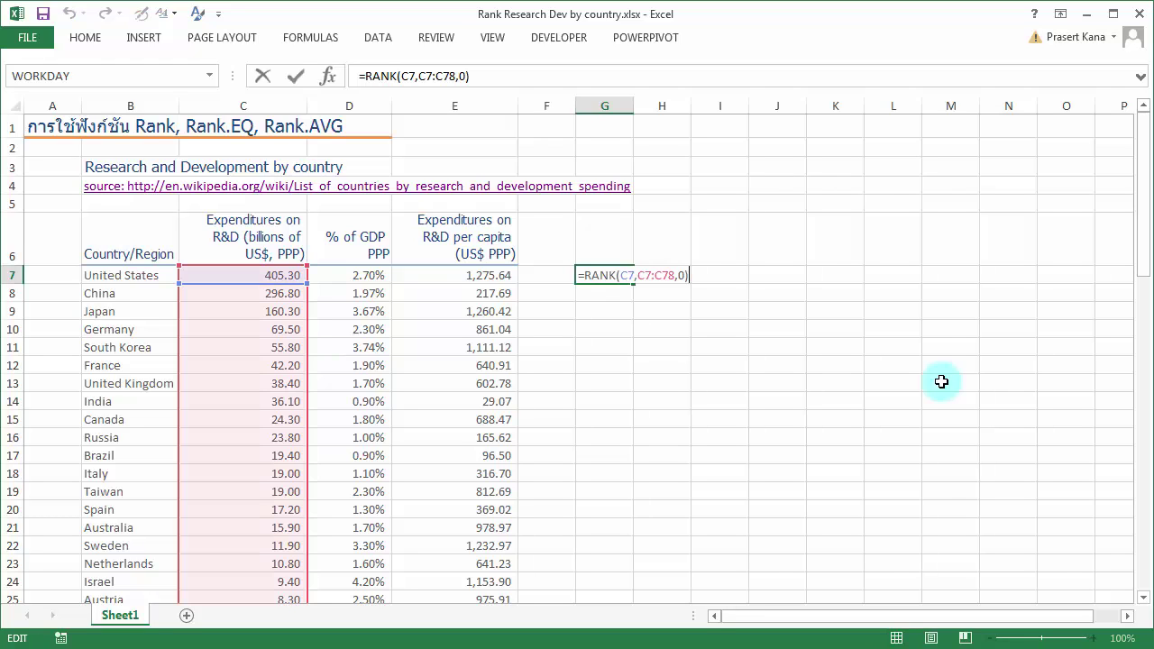
{"action": "key", "text": "Left"}
{"action": "key", "text": "Left"}
{"action": "key", "text": "Left"}
{"action": "key", "text": "Left"}
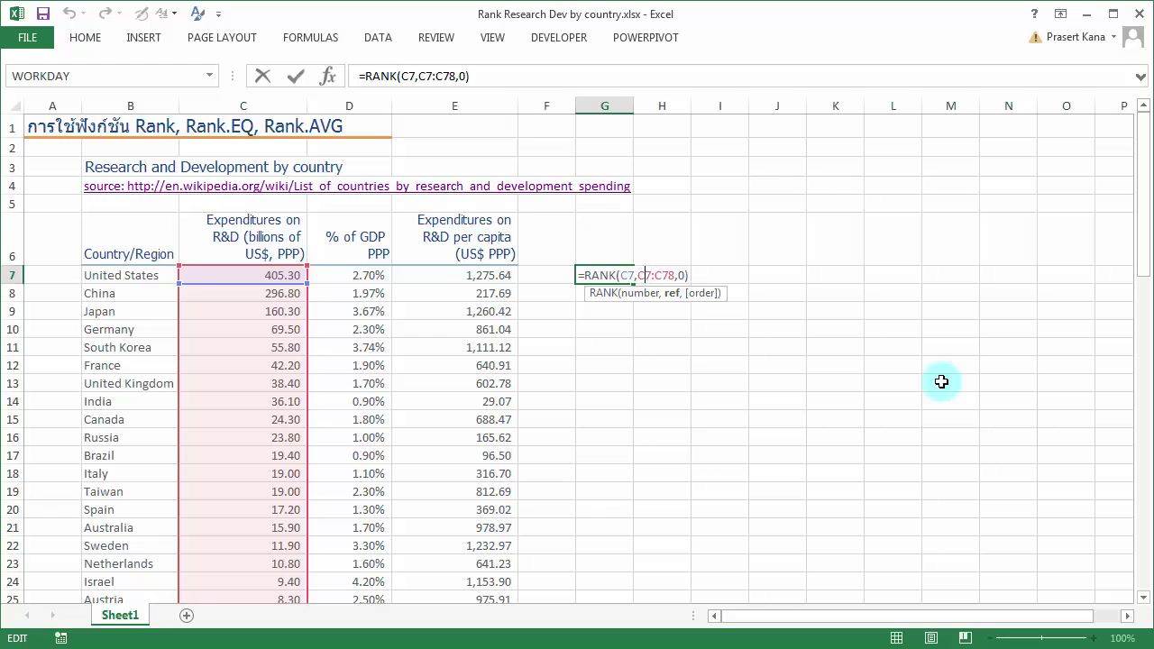
{"action": "key", "text": "F4"}
{"action": "key", "text": "Right"}
{"action": "key", "text": "Right"}
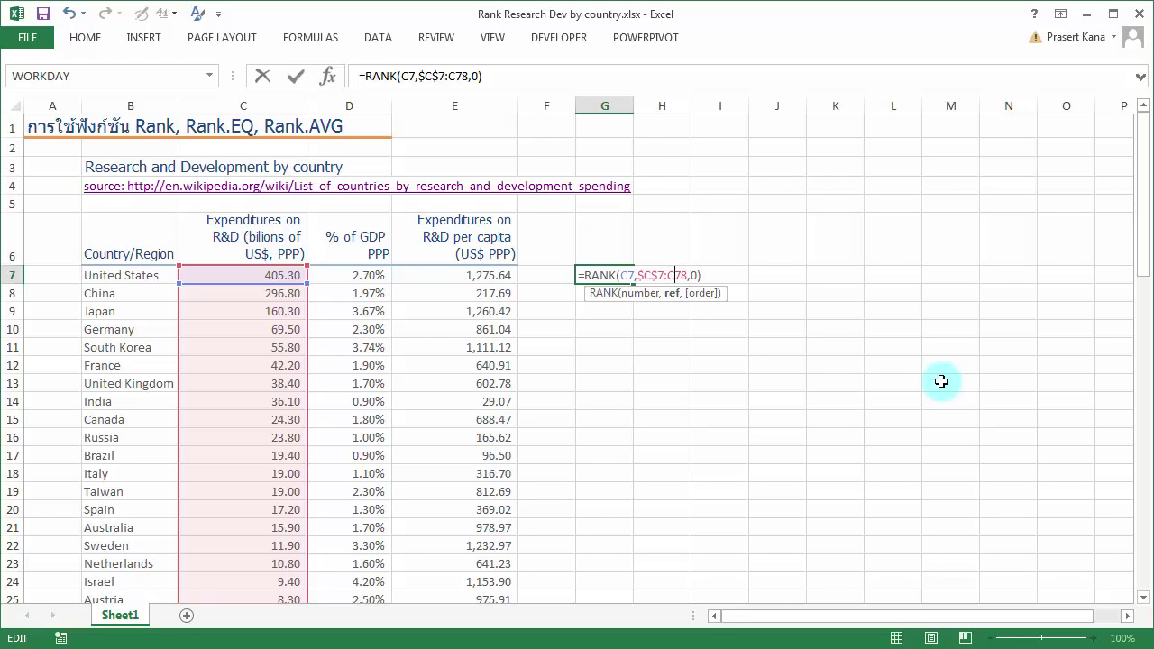
{"action": "key", "text": "F4"}
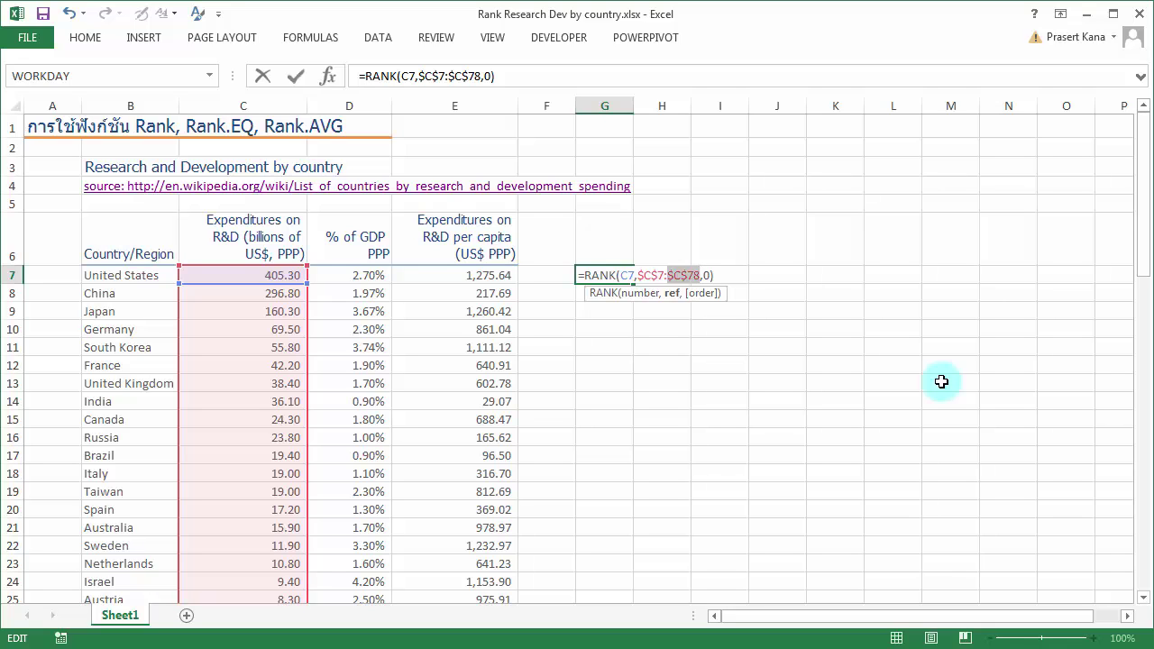
{"action": "key", "text": "Return"}
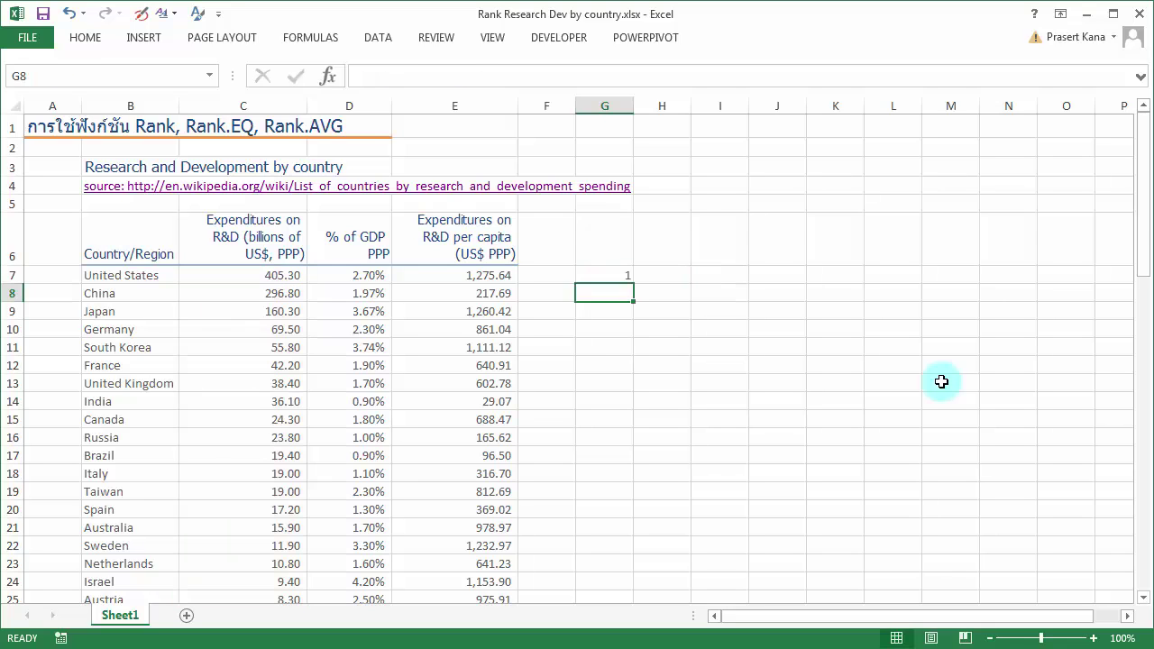
Step: Fill the rank formula down G7:G78 so tied Italy and Taiwan both rank 12
{"action": "key", "text": "Up"}
{"action": "key", "text": "shift+Down"}
{"action": "key", "text": "shift+Down"}
{"action": "key", "text": "shift+Down"}
{"action": "key", "text": "shift+Down"}
{"action": "key", "text": "shift+Down"}
{"action": "key", "text": "shift+Down"}
{"action": "key", "text": "shift+Down"}
{"action": "key", "text": "shift+Down"}
{"action": "key", "text": "shift+Down"}
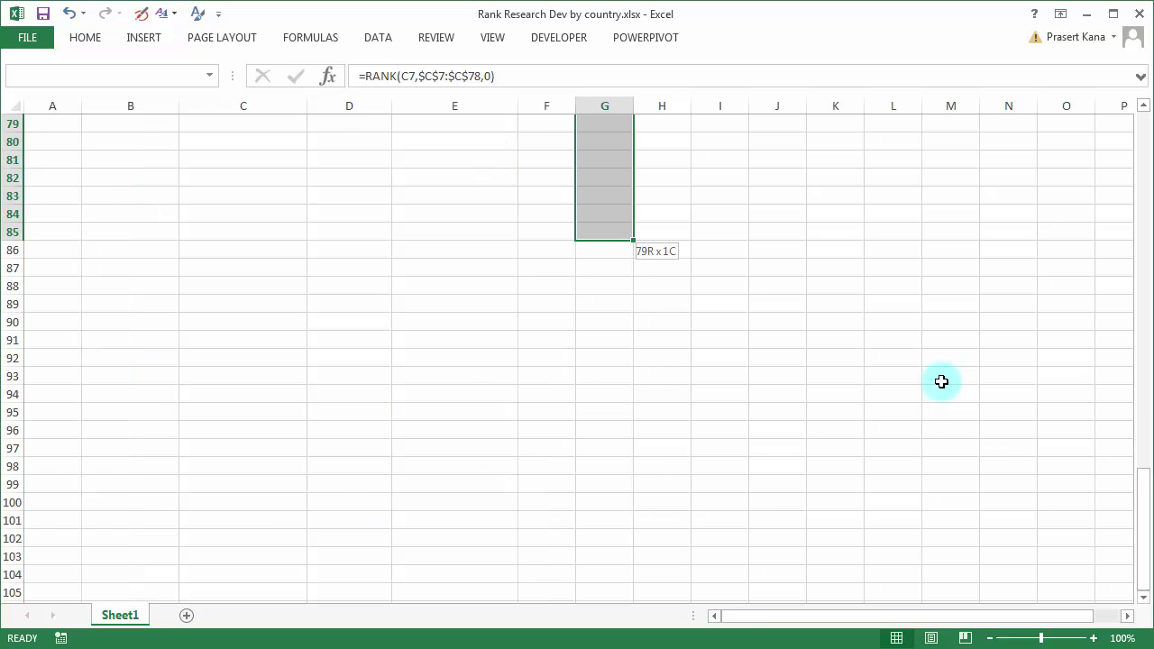
{"action": "key", "text": "shift+Up"}
{"action": "key", "text": "shift+Up"}
{"action": "key", "text": "shift+Up"}
{"action": "key", "text": "ctrl+v"}
{"action": "scroll", "coordinate": [766, 196], "scroll_direction": "up", "scroll_amount": 15}
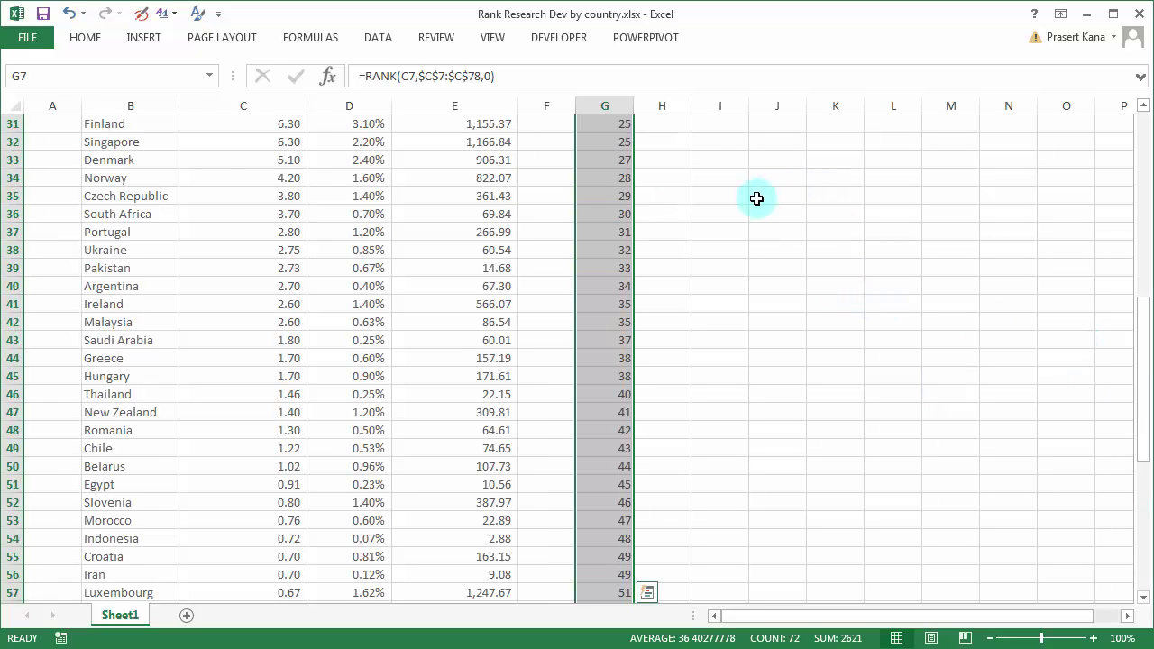
{"action": "scroll", "coordinate": [755, 198], "scroll_direction": "up", "scroll_amount": 10}
{"action": "left_click", "coordinate": [606, 279]}
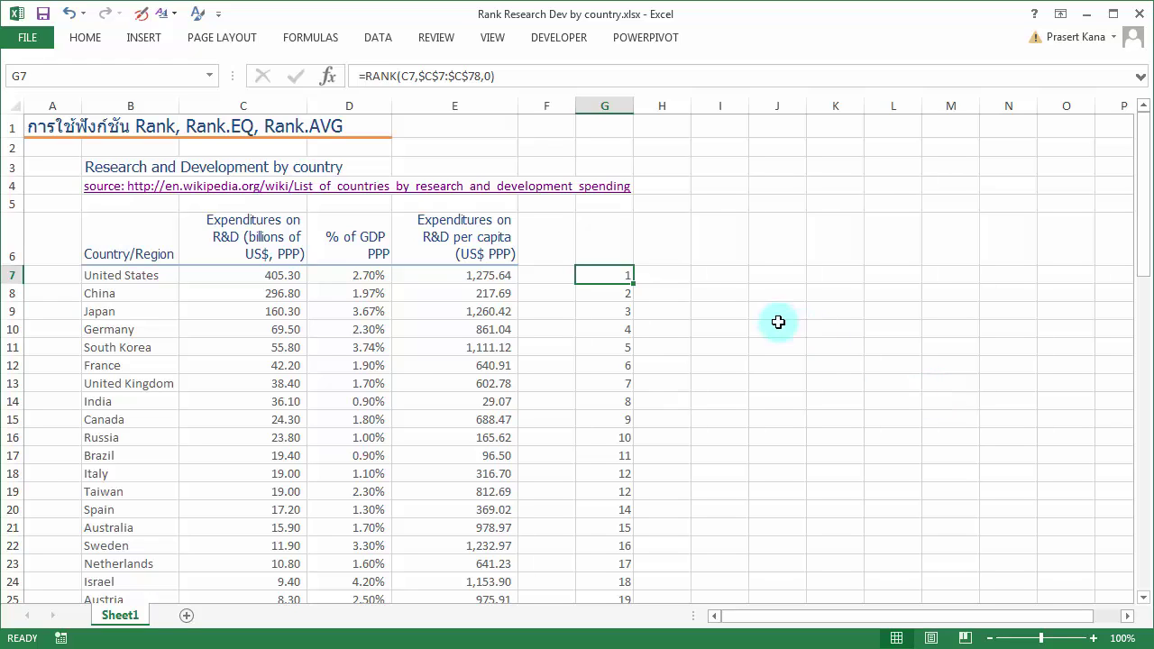
Step: Start a RANK formula in H7 using C7 and the absolute range $C$7:$C$78
{"action": "left_click", "coordinate": [664, 272]}
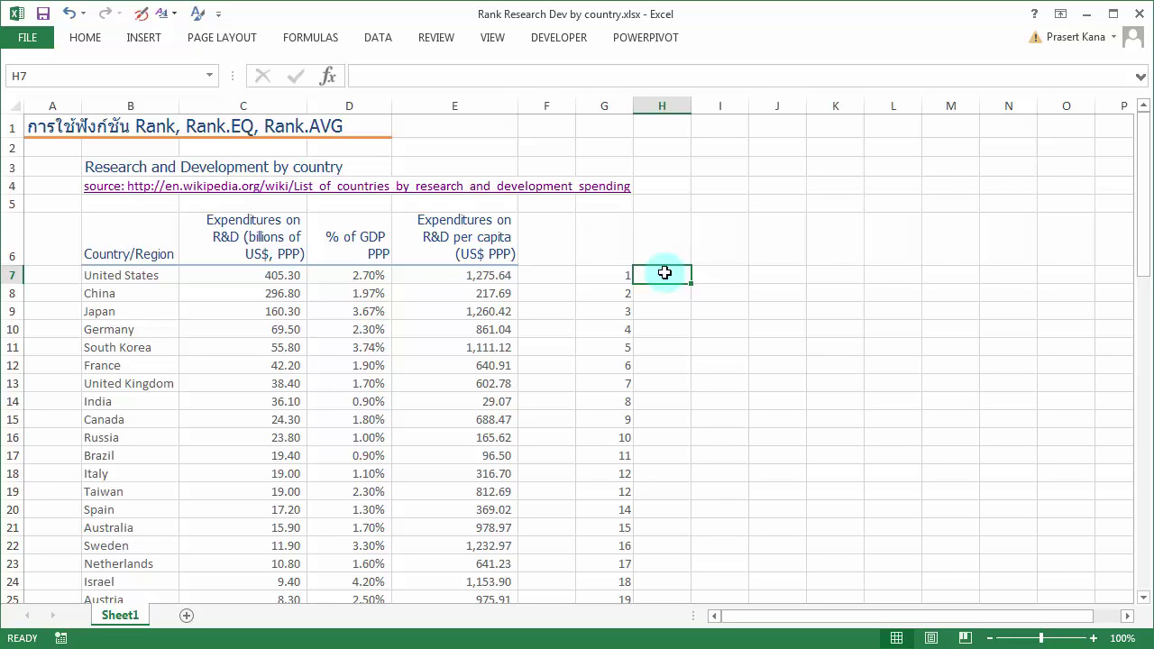
{"action": "type", "text": "=rank"}
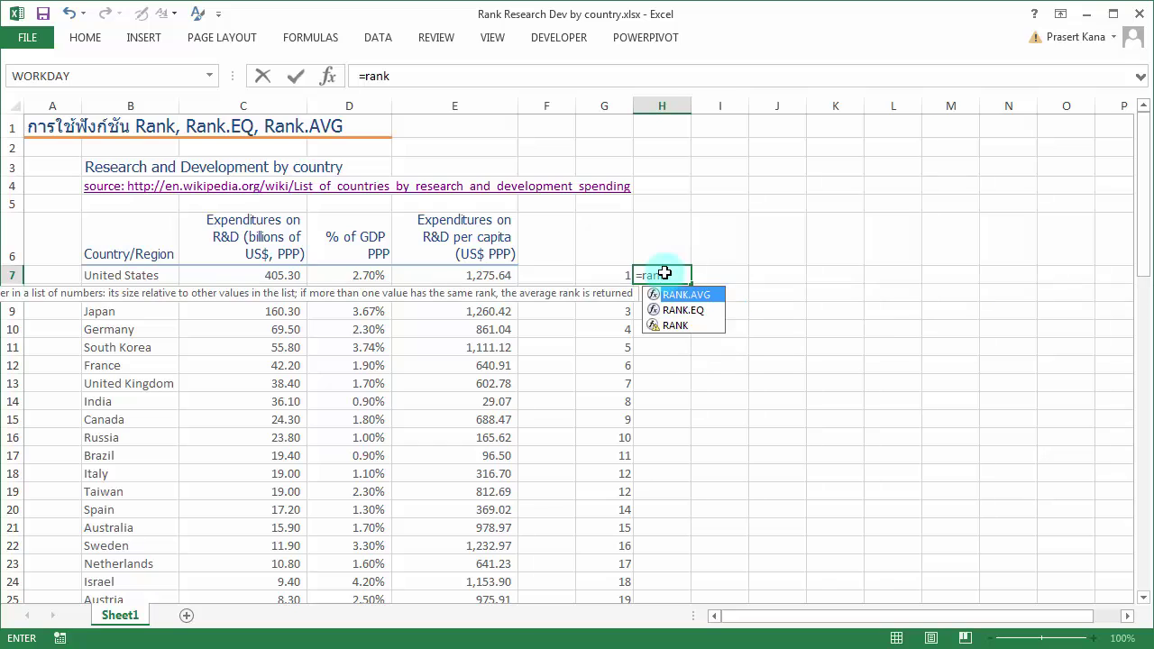
{"action": "key", "text": "Down"}
{"action": "key", "text": "Down"}
{"action": "key", "text": "Tab"}
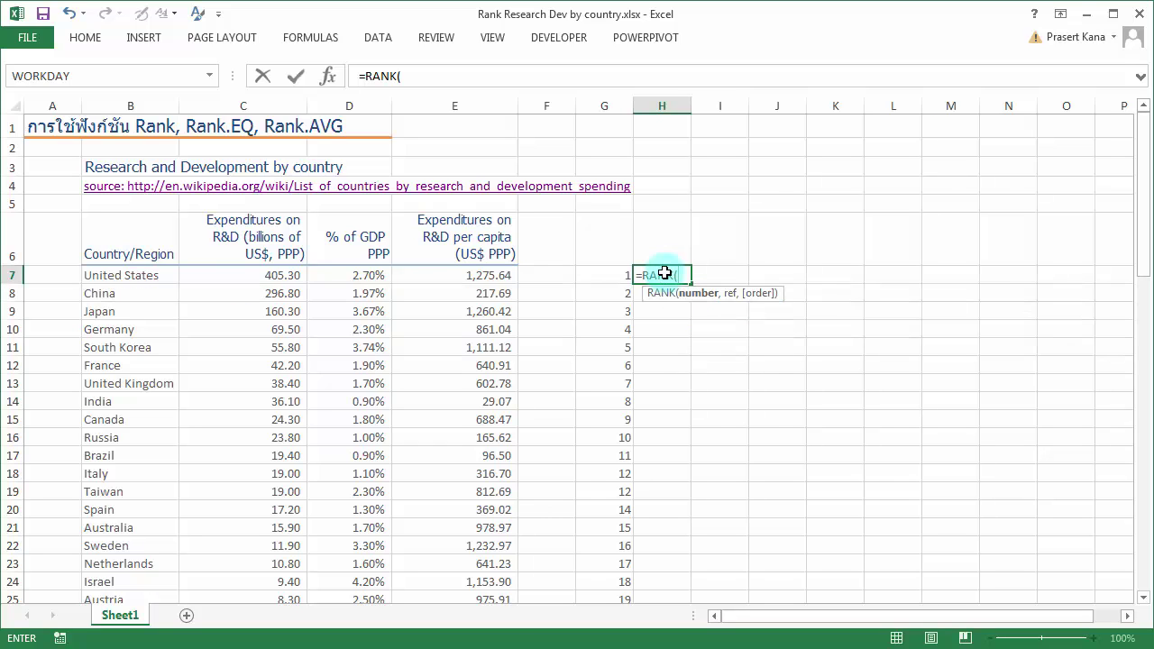
{"action": "left_click", "coordinate": [291, 276]}
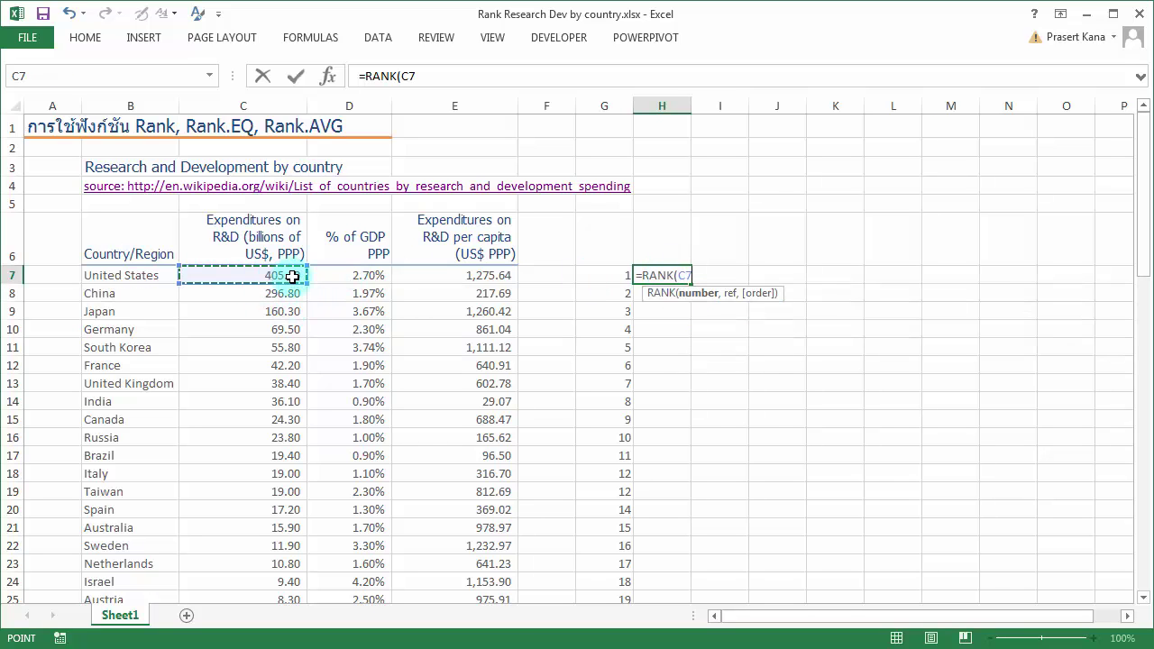
{"action": "type", "text": ","}
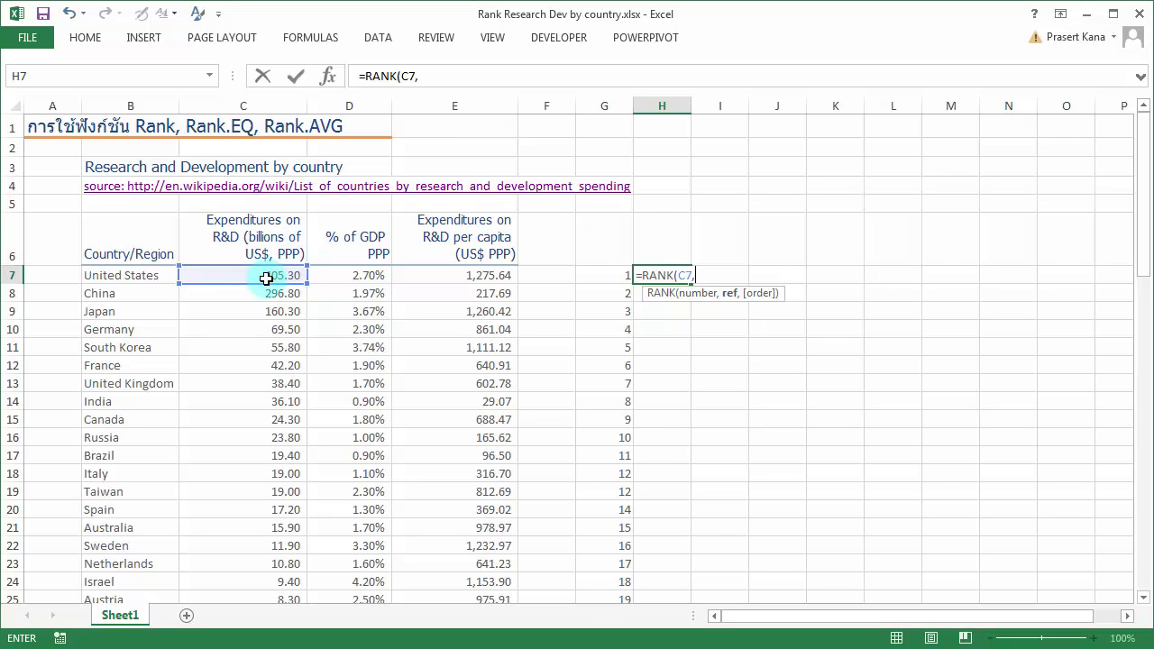
{"action": "left_click", "coordinate": [266, 278]}
{"action": "key", "text": "ctrl+shift+Down"}
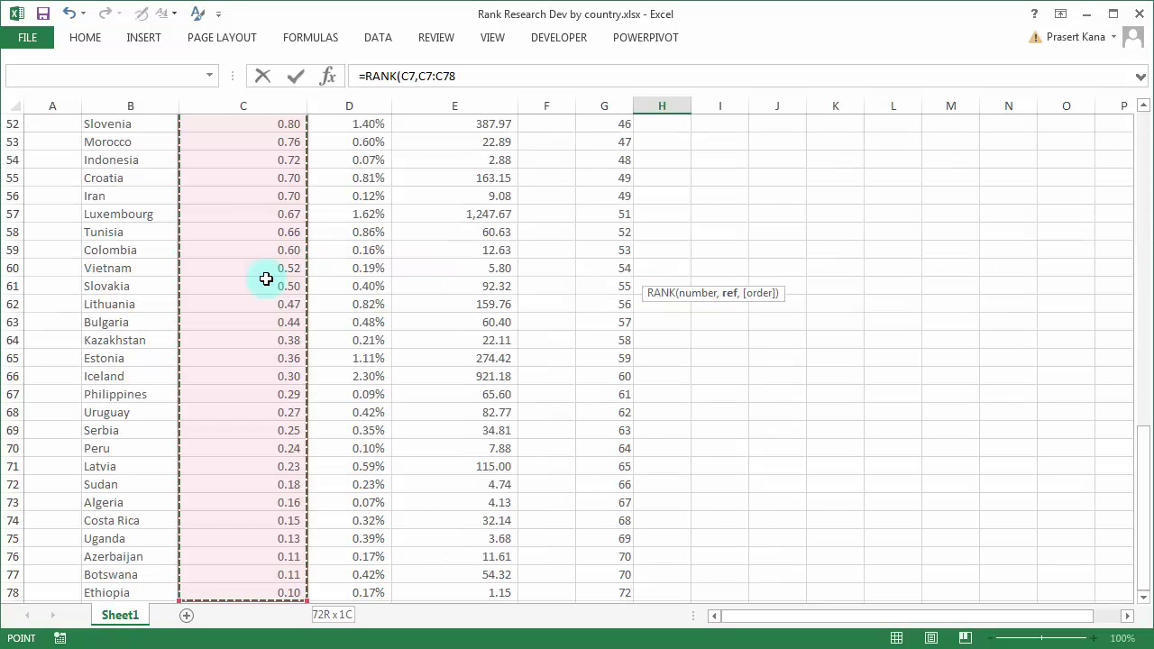
{"action": "key", "text": "F4"}
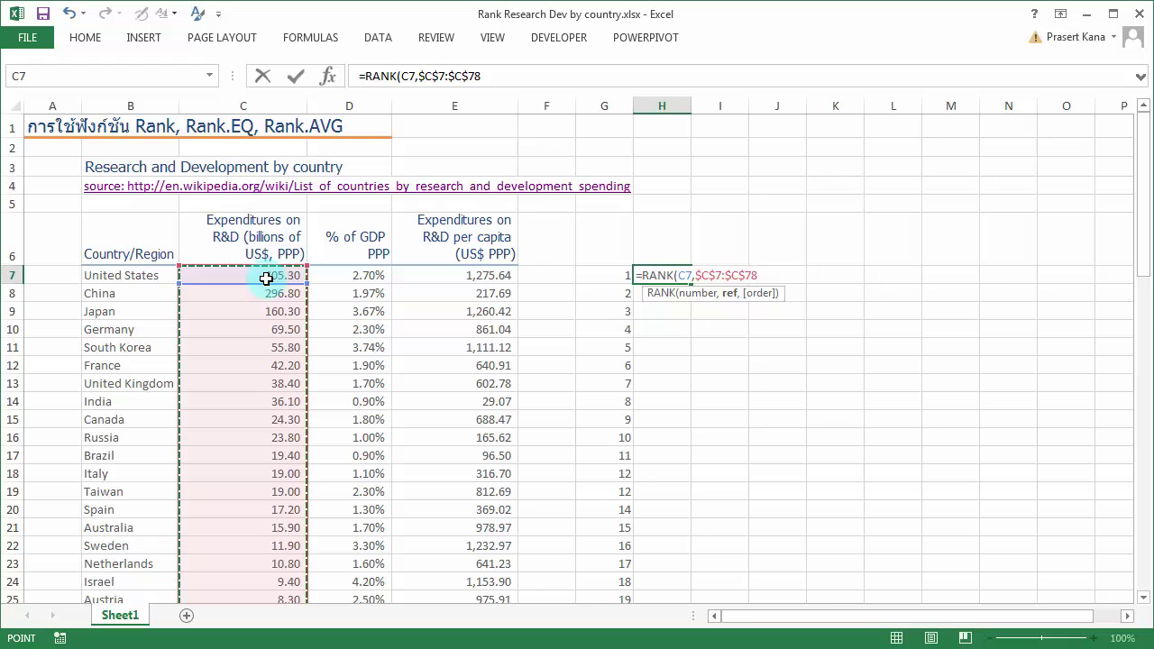
Step: Finish H7's formula with ascending order 1, returning 72 for the United States
{"action": "type", "text": ","}
{"action": "key", "text": "Down"}
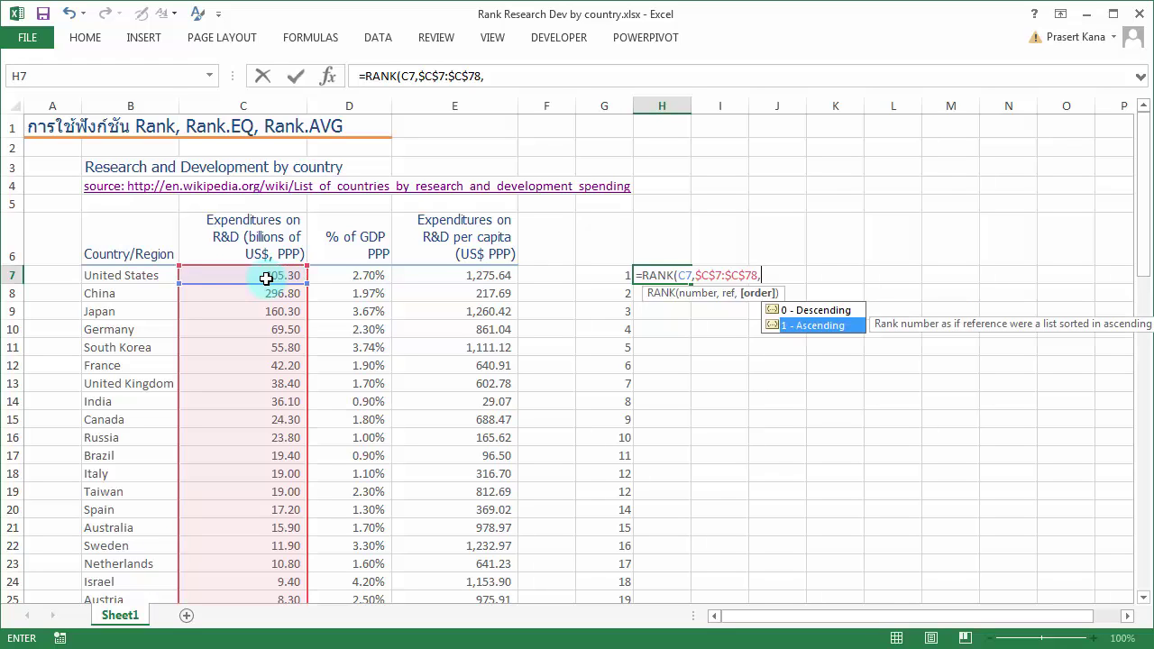
{"action": "key", "text": "Tab"}
{"action": "type", "text": ")"}
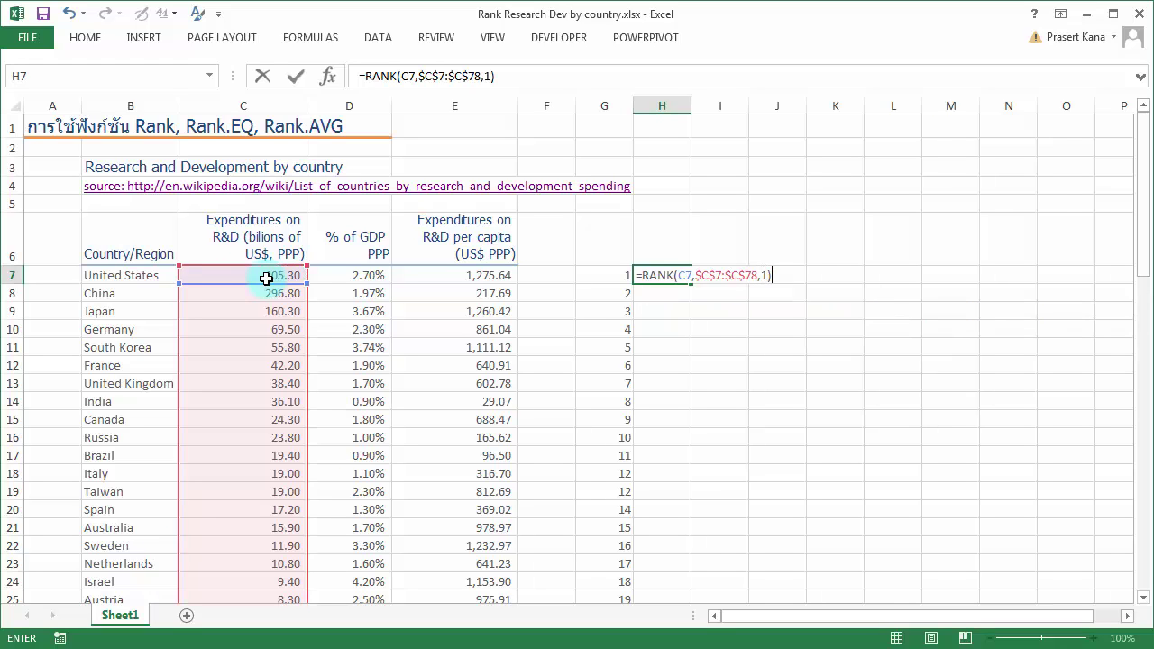
{"action": "key", "text": "Return"}
{"action": "key", "text": "Up"}
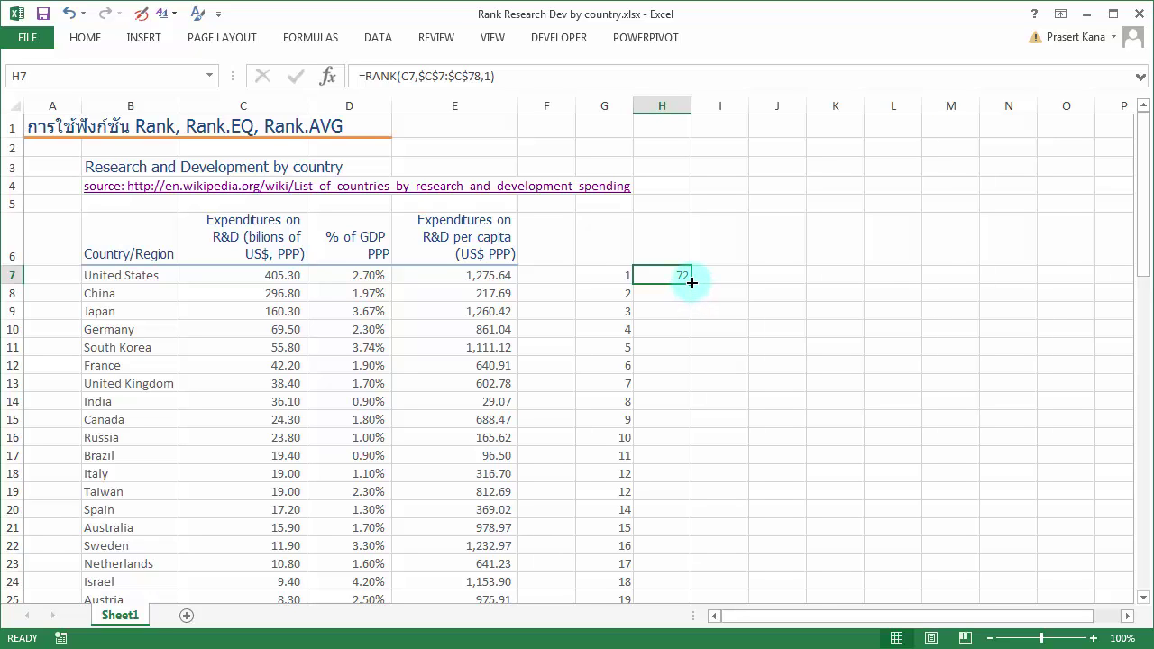
Step: Fill the ascending rank down column H to row 78 and check Ethiopia's formula in H78
{"action": "double_click", "coordinate": [692, 282]}
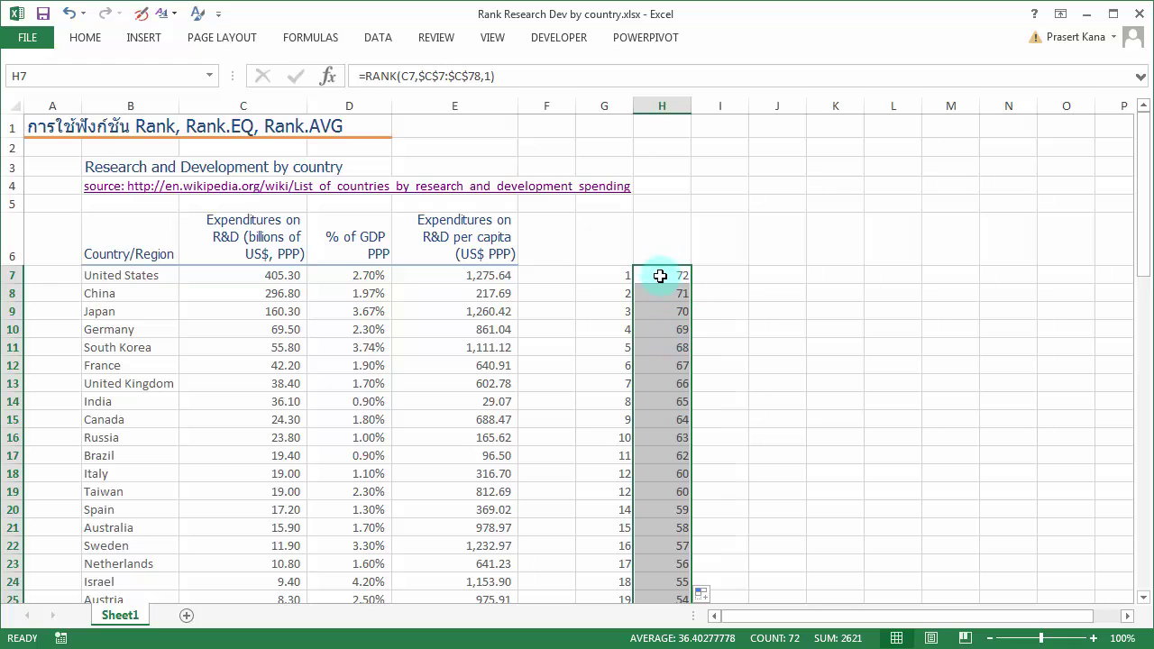
{"action": "left_click", "coordinate": [660, 276]}
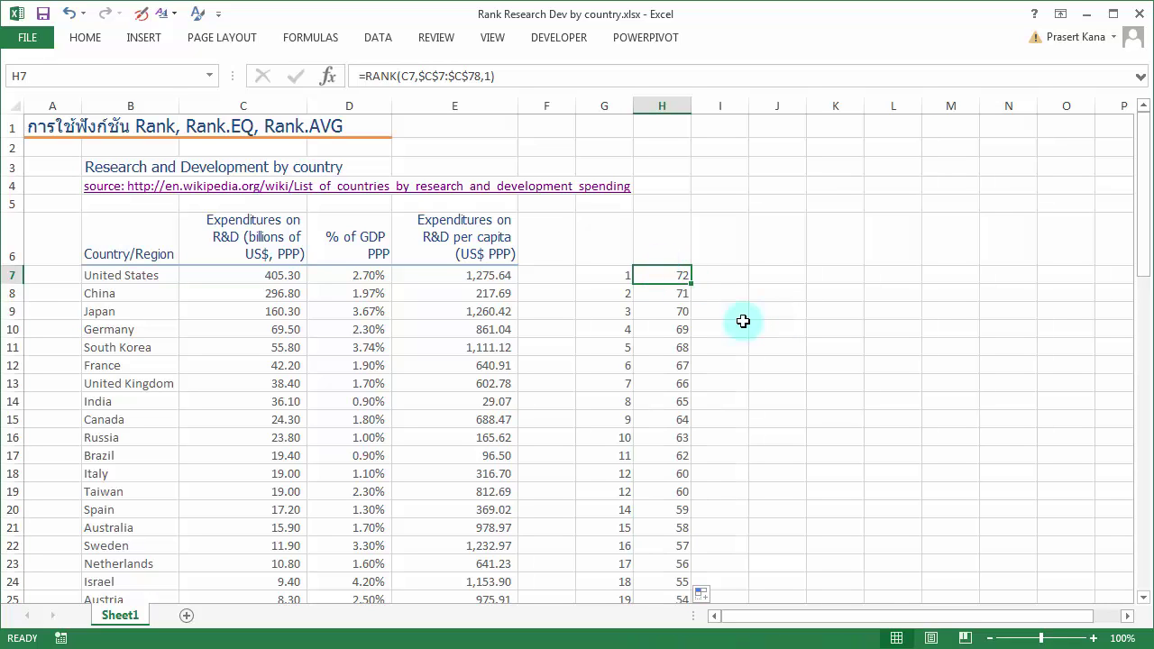
{"action": "scroll", "coordinate": [667, 347], "scroll_direction": "down", "scroll_amount": 18}
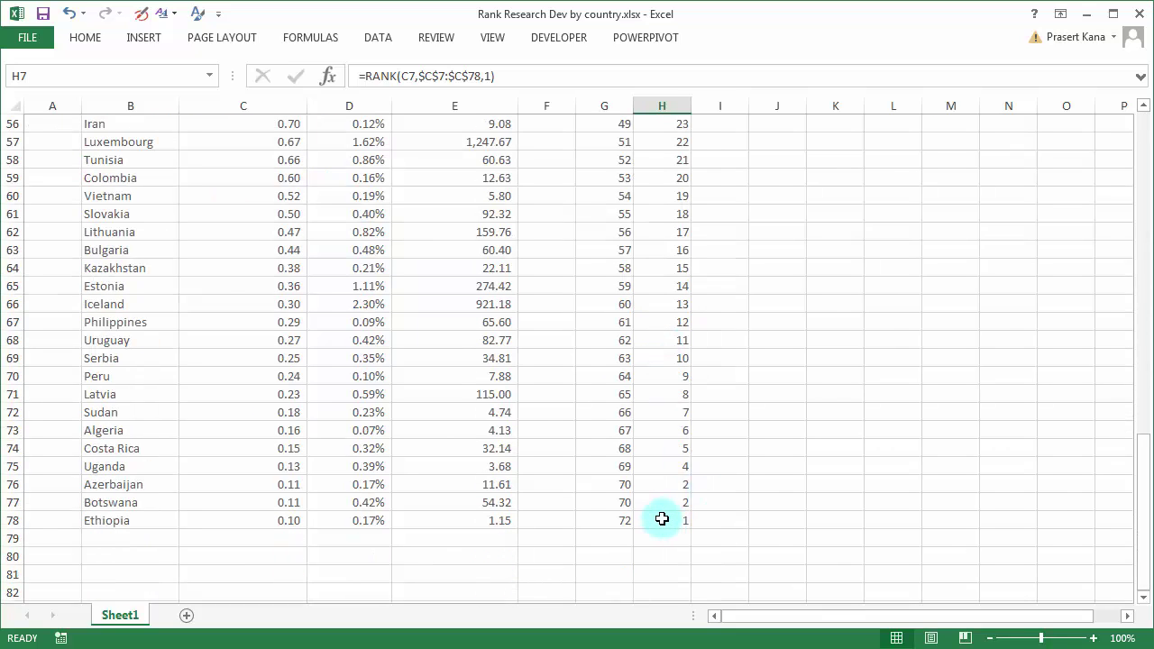
{"action": "left_click", "coordinate": [667, 521]}
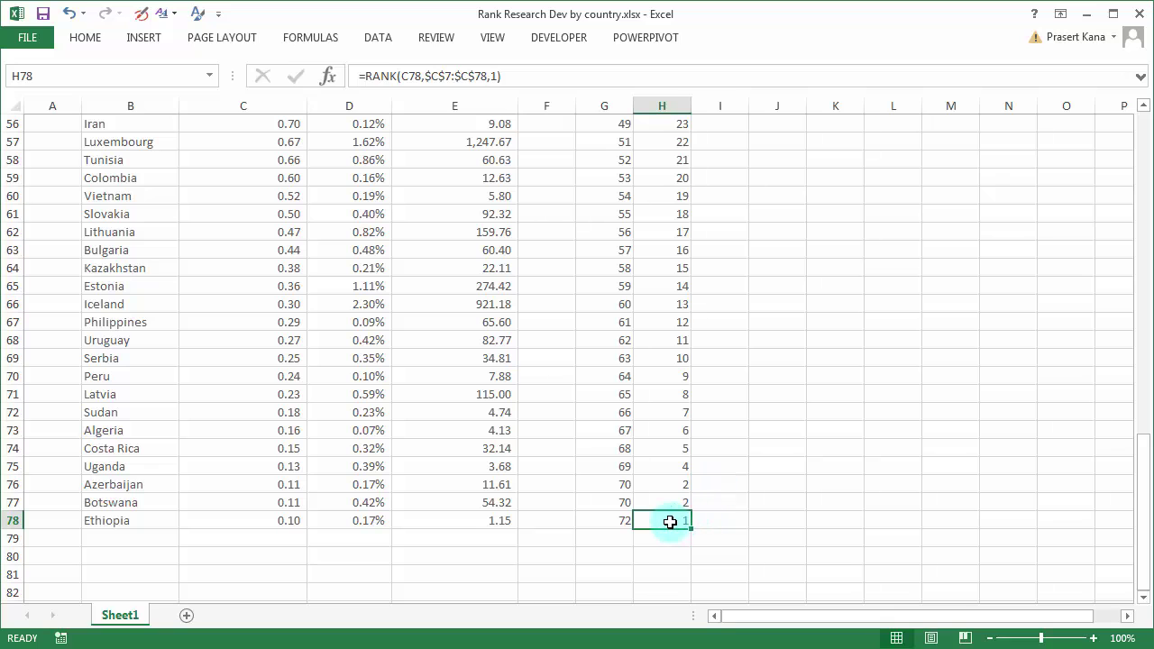
{"action": "scroll", "coordinate": [683, 500], "scroll_direction": "up", "scroll_amount": 11}
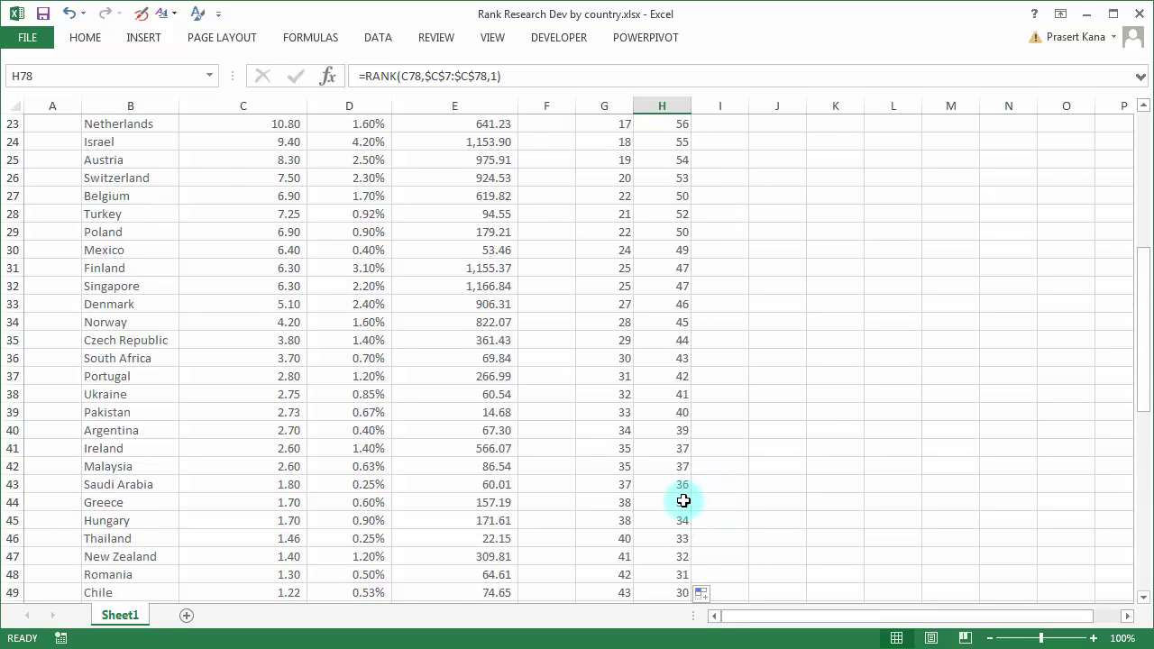
{"action": "scroll", "coordinate": [683, 501], "scroll_direction": "up", "scroll_amount": 7}
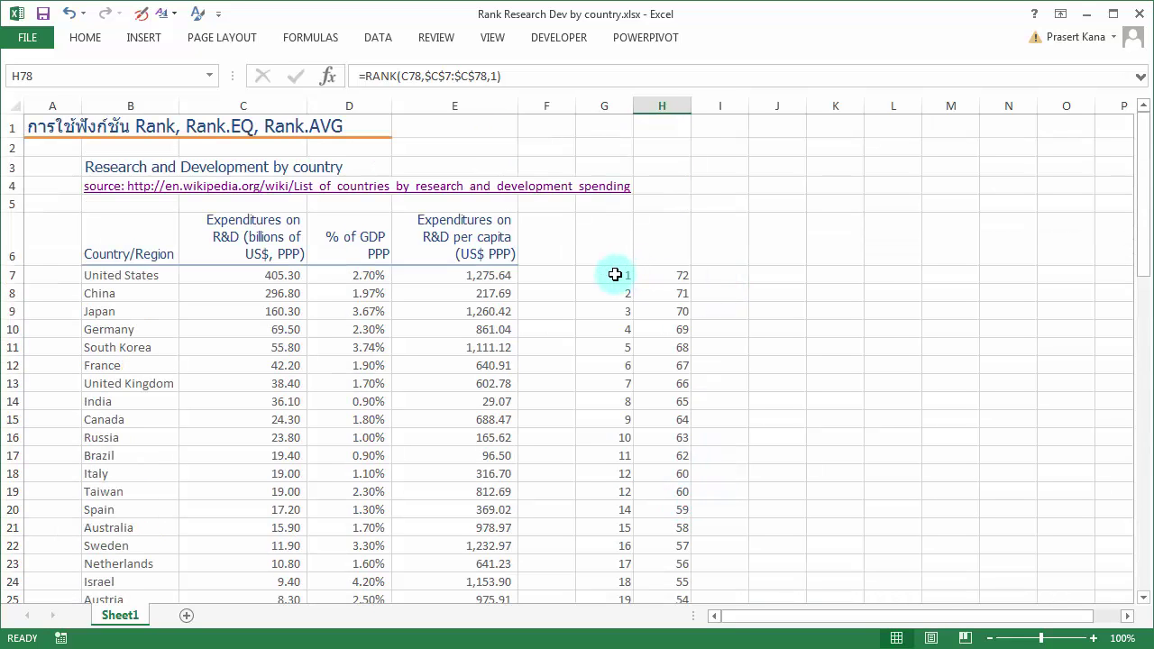
{"action": "left_click", "coordinate": [676, 272]}
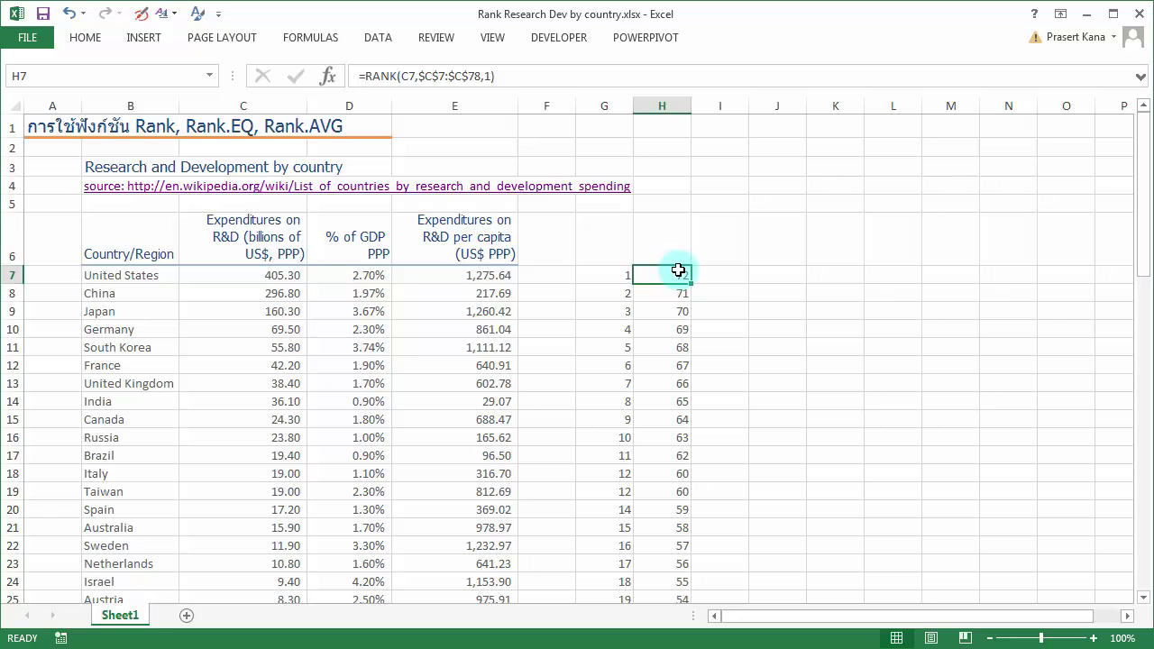
Step: Enter =RANK.EQ(C7,$C$7:$C$78,0) in I7, returning 1 for the United States
{"action": "key", "text": "Right"}
{"action": "type", "text": "="}
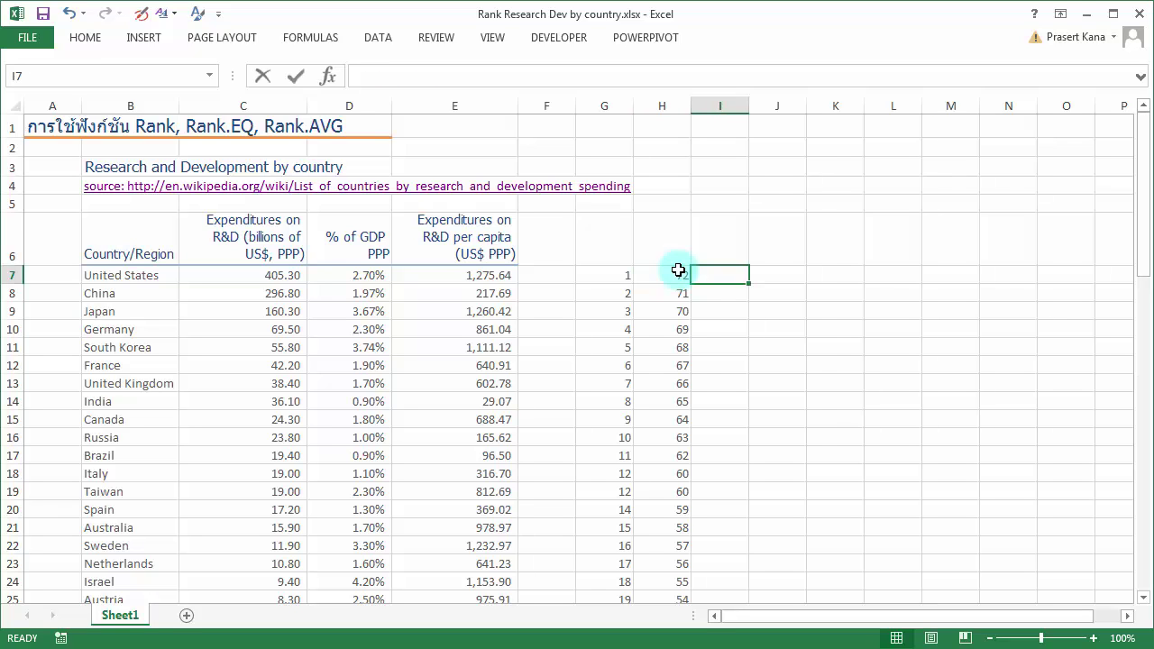
{"action": "type", "text": "ra"}
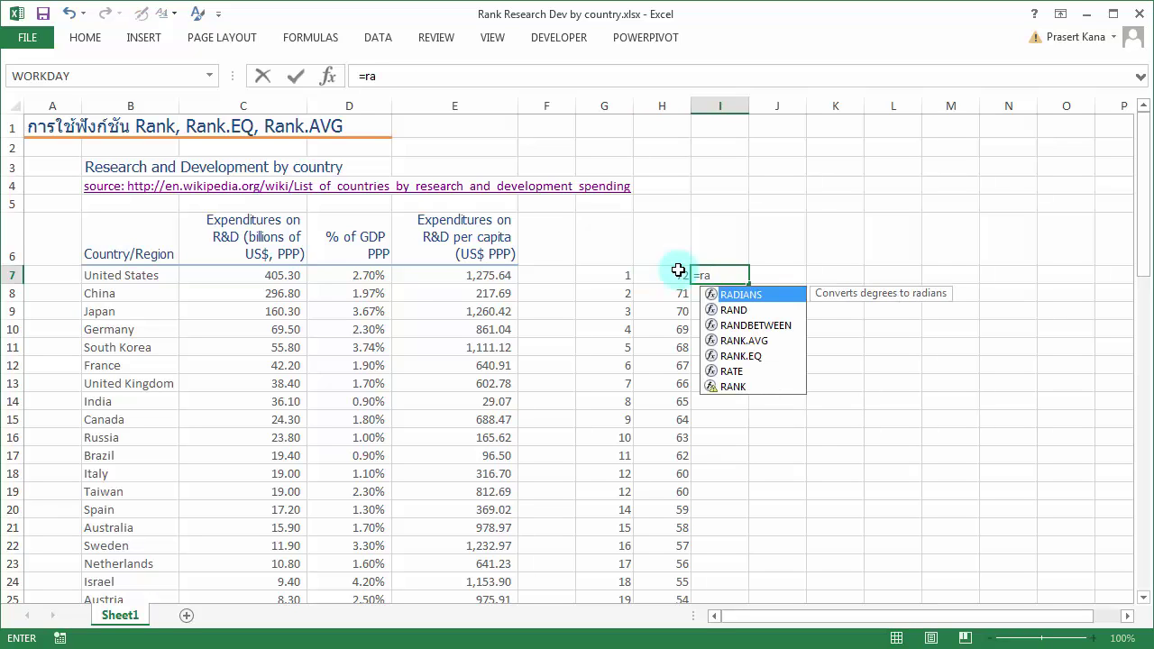
{"action": "type", "text": "nk"}
{"action": "key", "text": "Down"}
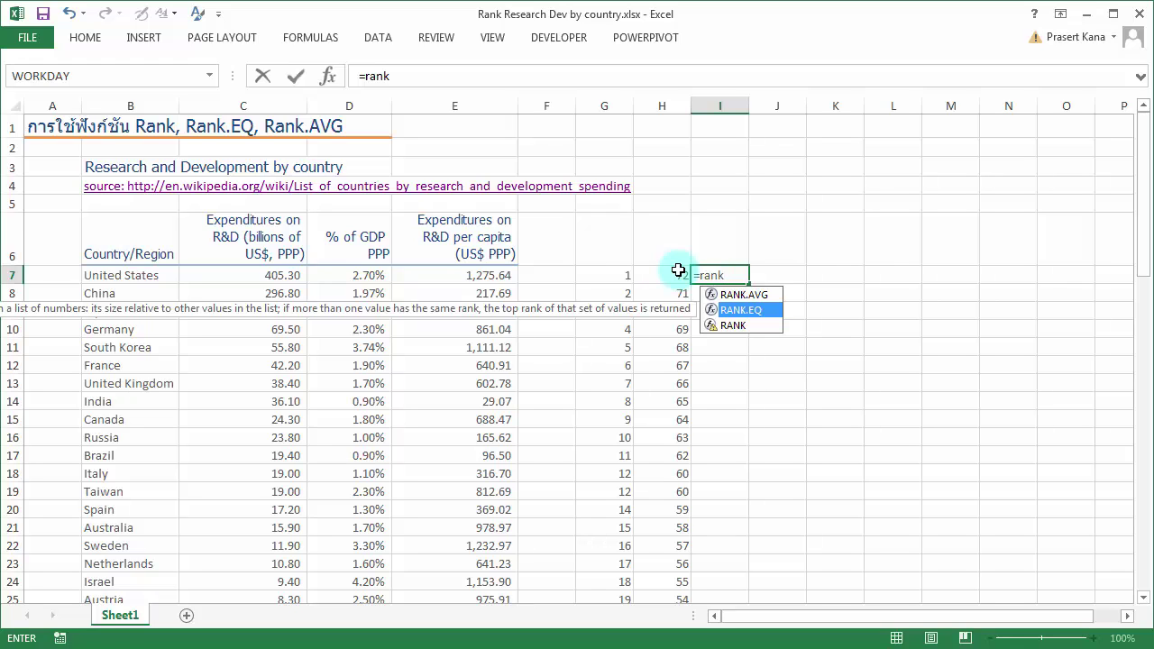
{"action": "key", "text": "Tab"}
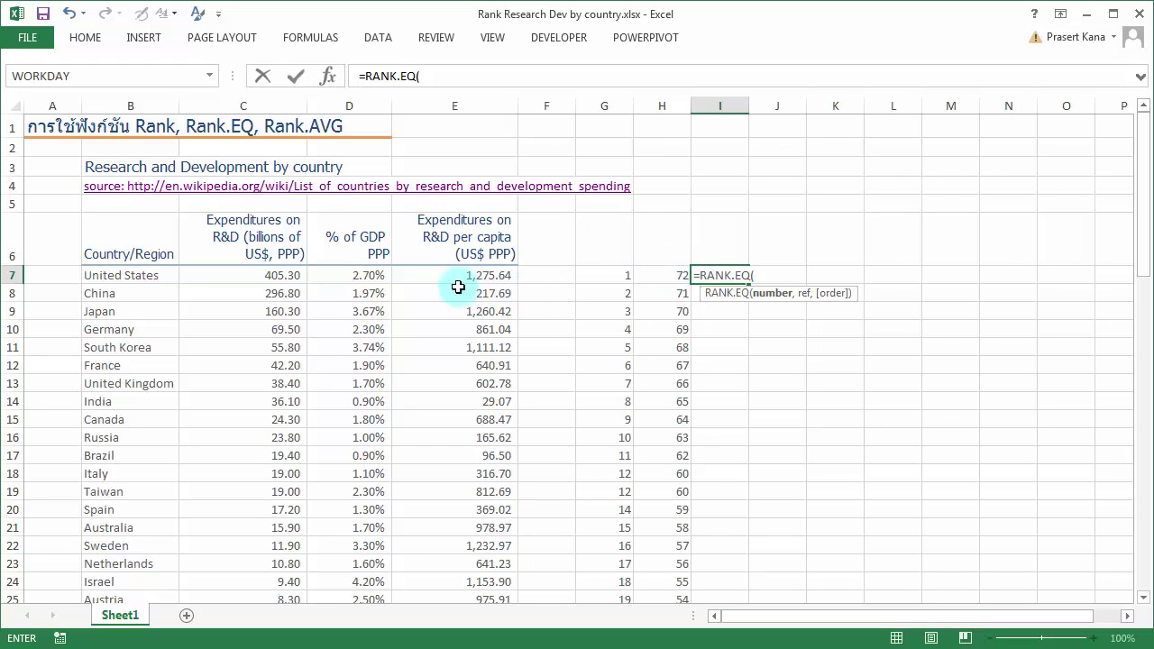
{"action": "left_click", "coordinate": [303, 275]}
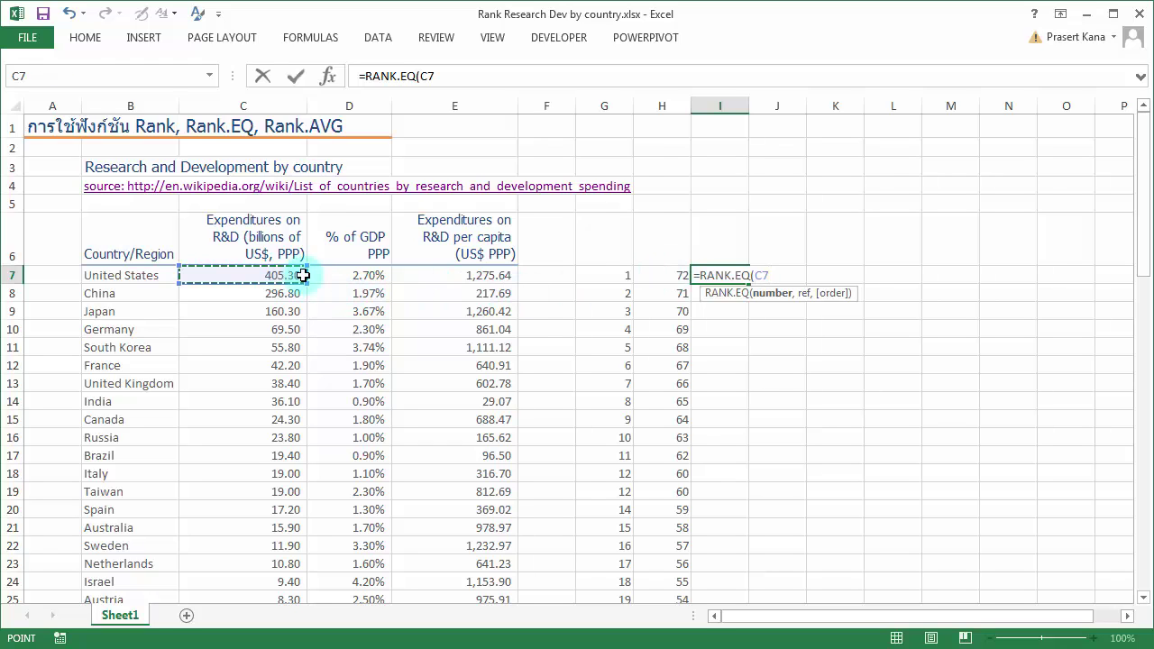
{"action": "type", "text": ","}
{"action": "left_click", "coordinate": [303, 275]}
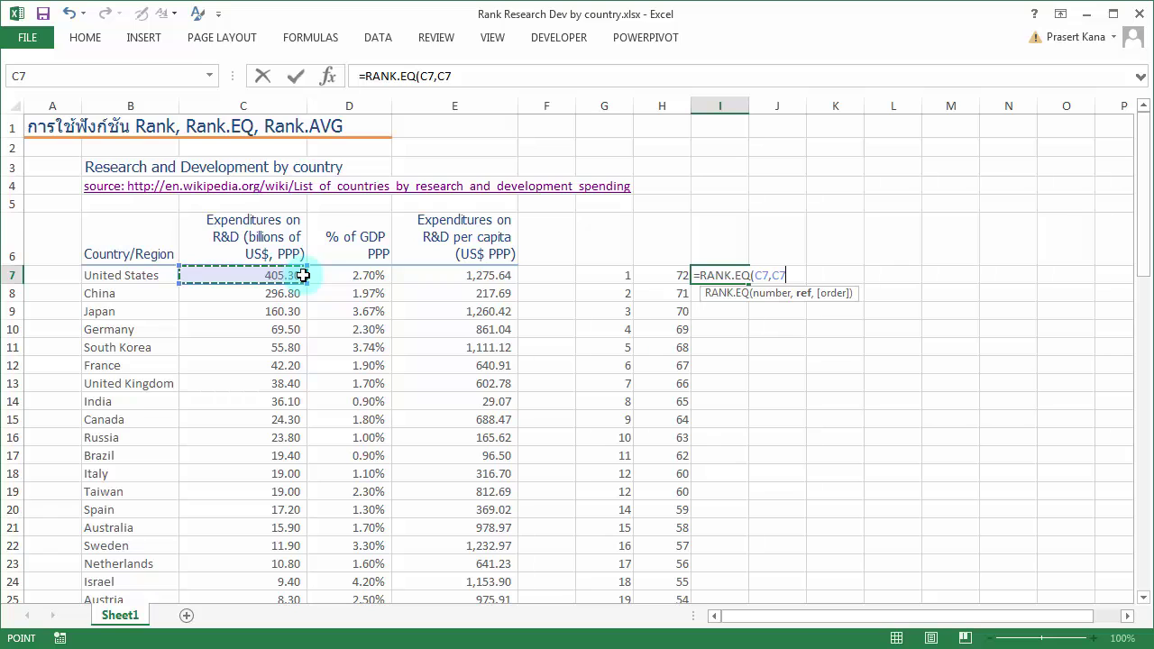
{"action": "key", "text": "ctrl+shift+Down"}
{"action": "key", "text": "F4"}
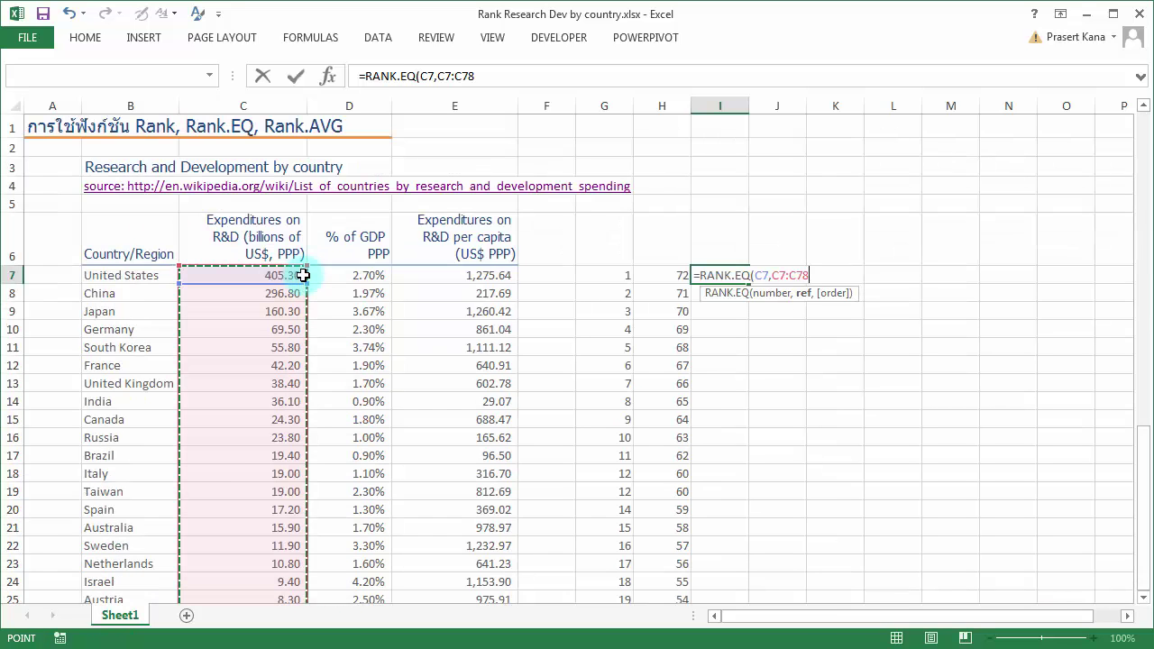
{"action": "type", "text": "$C$78,0"}
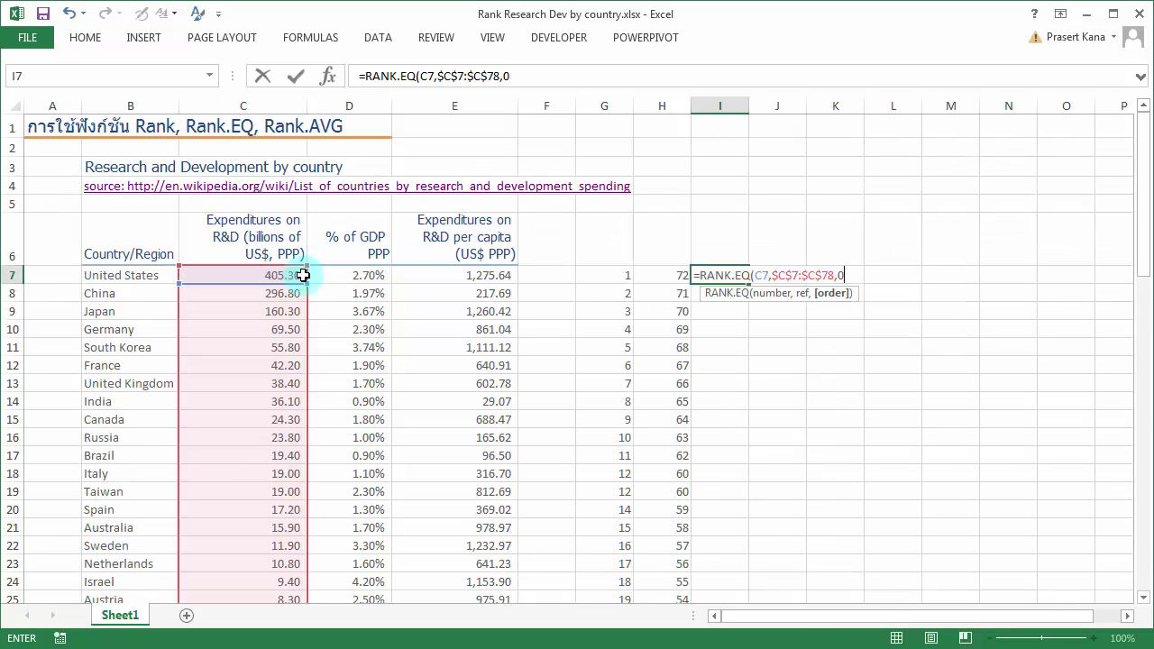
{"action": "type", "text": ")"}
{"action": "key", "text": "Return"}
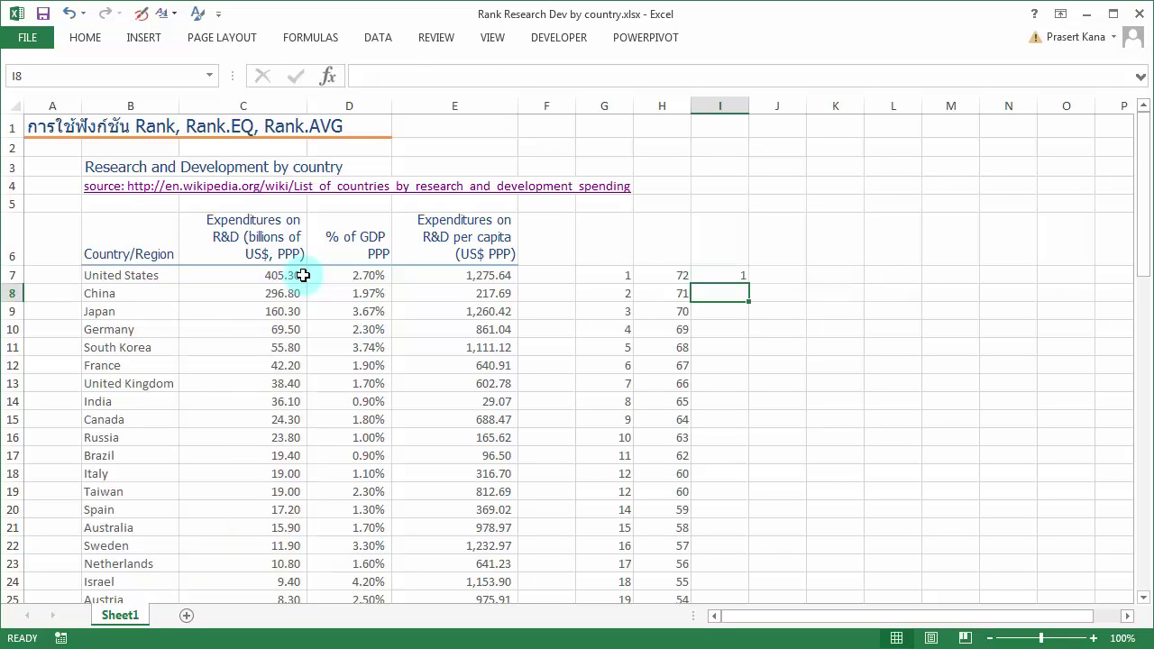
{"action": "key", "text": "Up"}
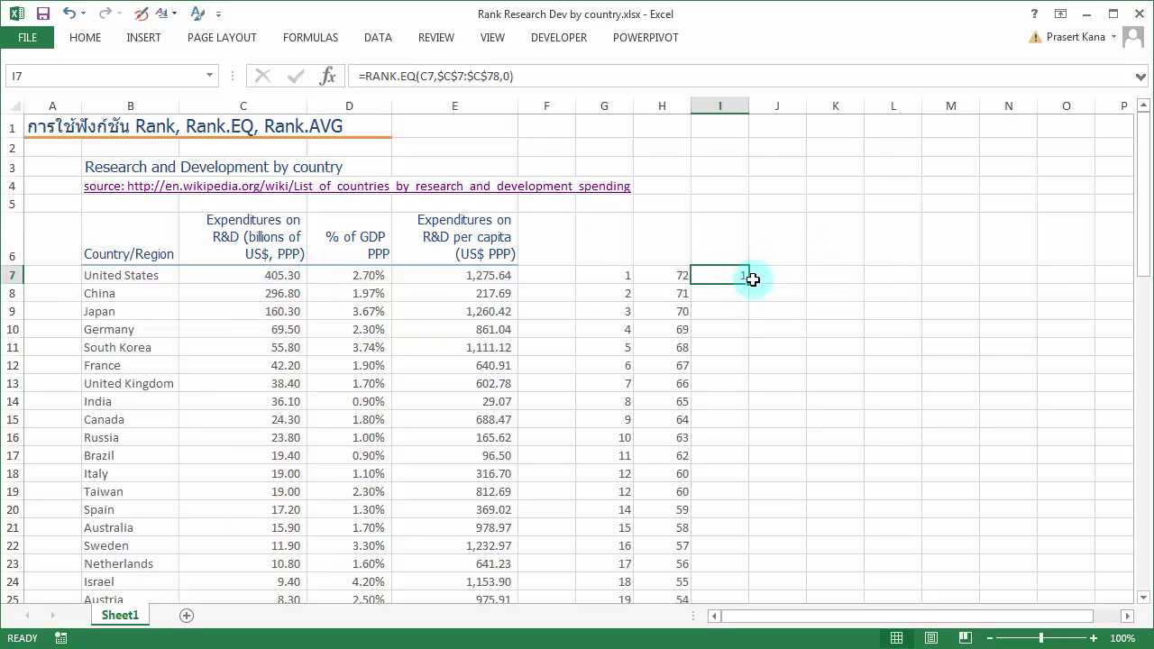
Step: Fill RANK.EQ down column I and compare ranks: Brazil 11, Italy and Taiwan 12, Spain 14
{"action": "double_click", "coordinate": [749, 283]}
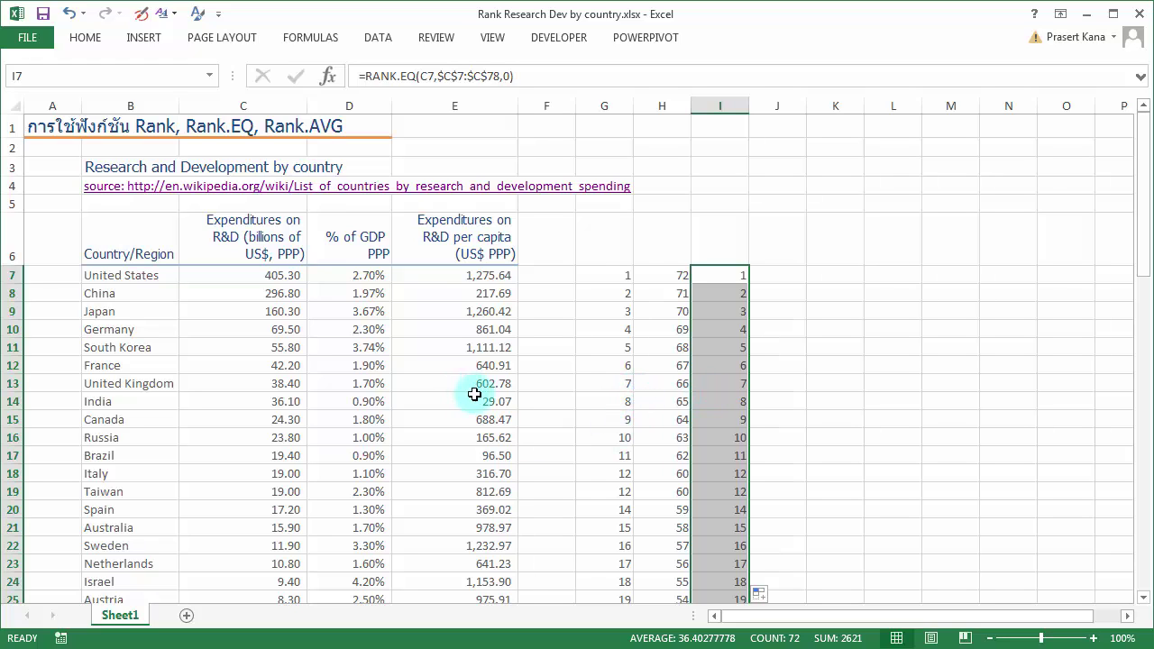
{"action": "left_click", "coordinate": [277, 474]}
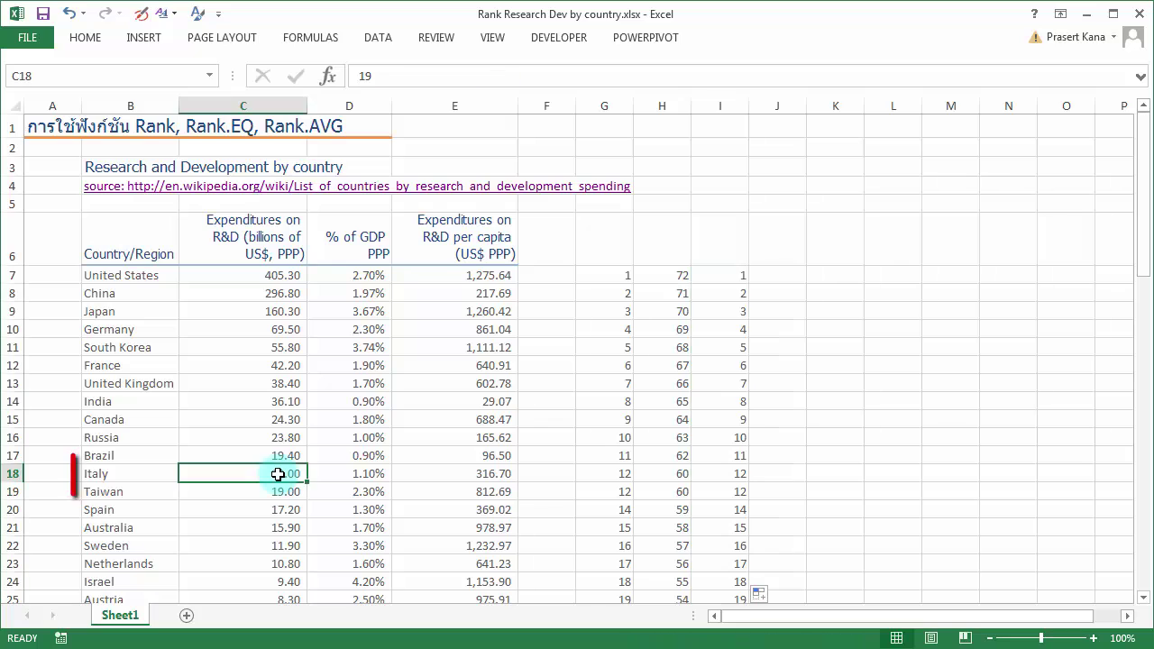
{"action": "key", "text": "shift+Down"}
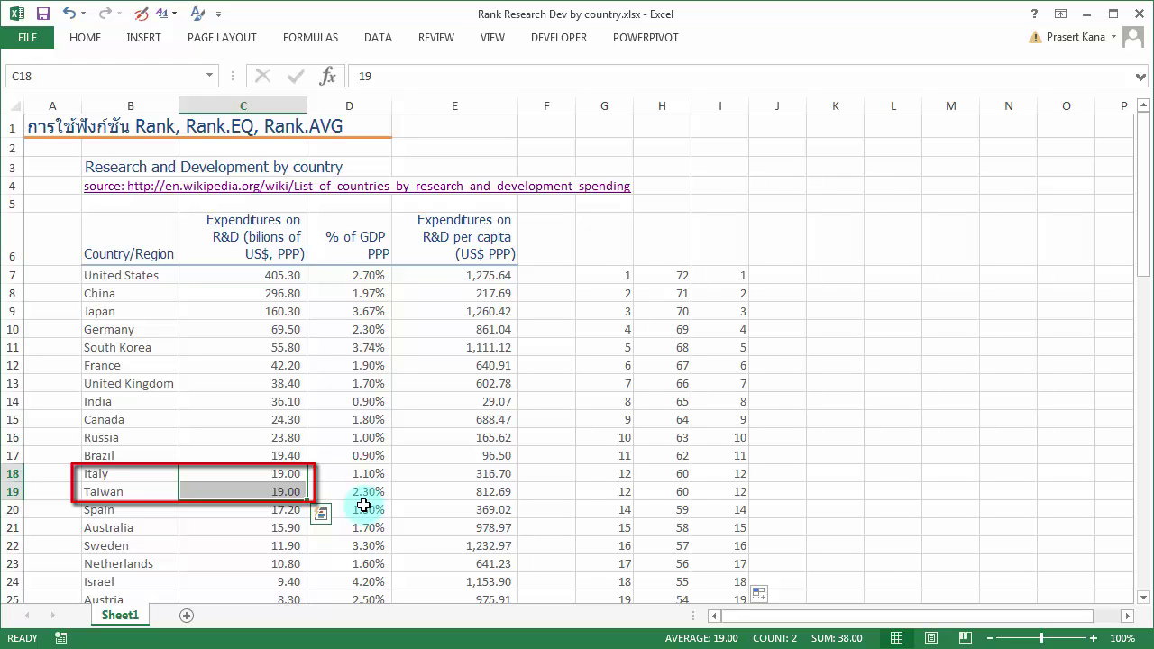
{"action": "left_click", "coordinate": [615, 472]}
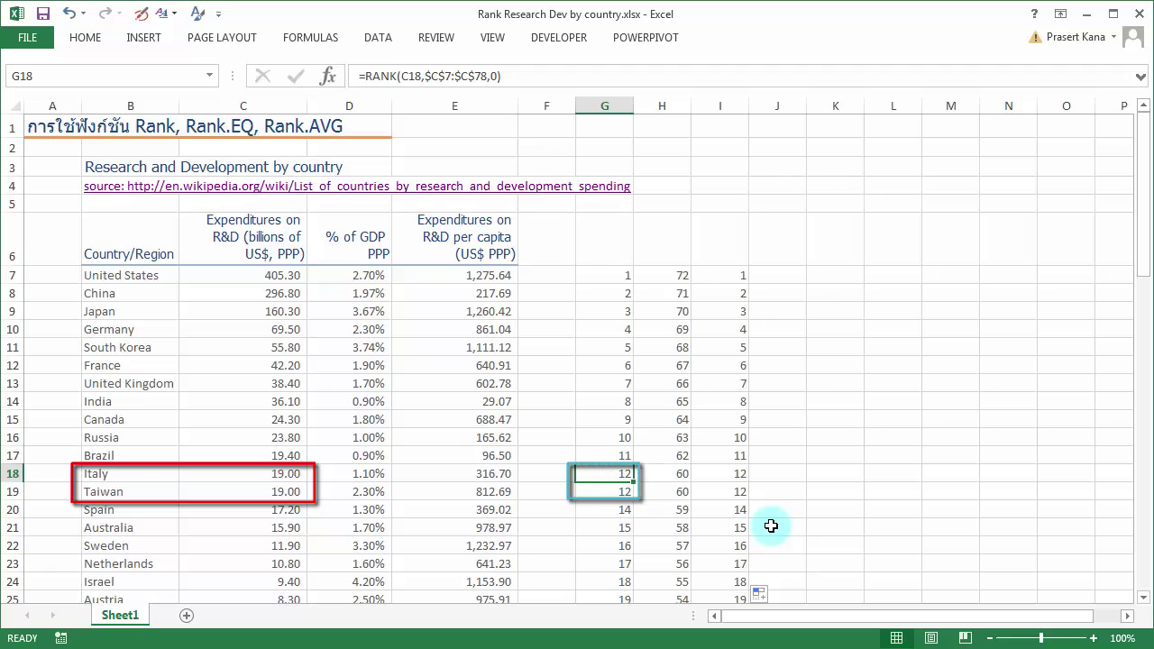
{"action": "key", "text": "shift+Down"}
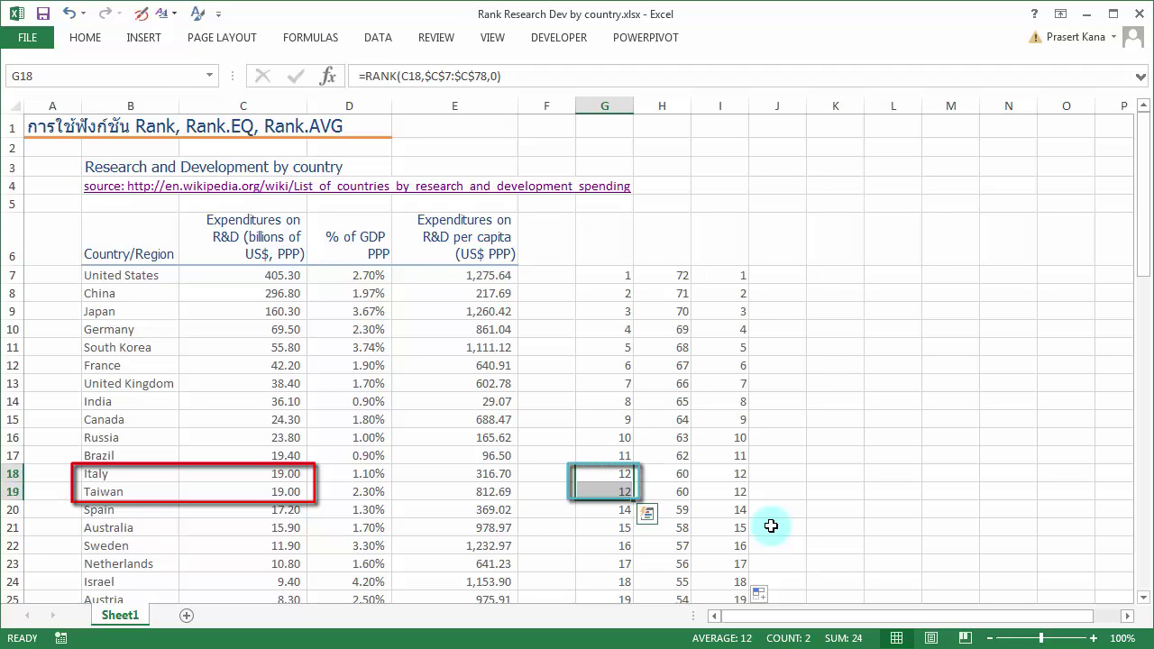
{"action": "key", "text": "Up"}
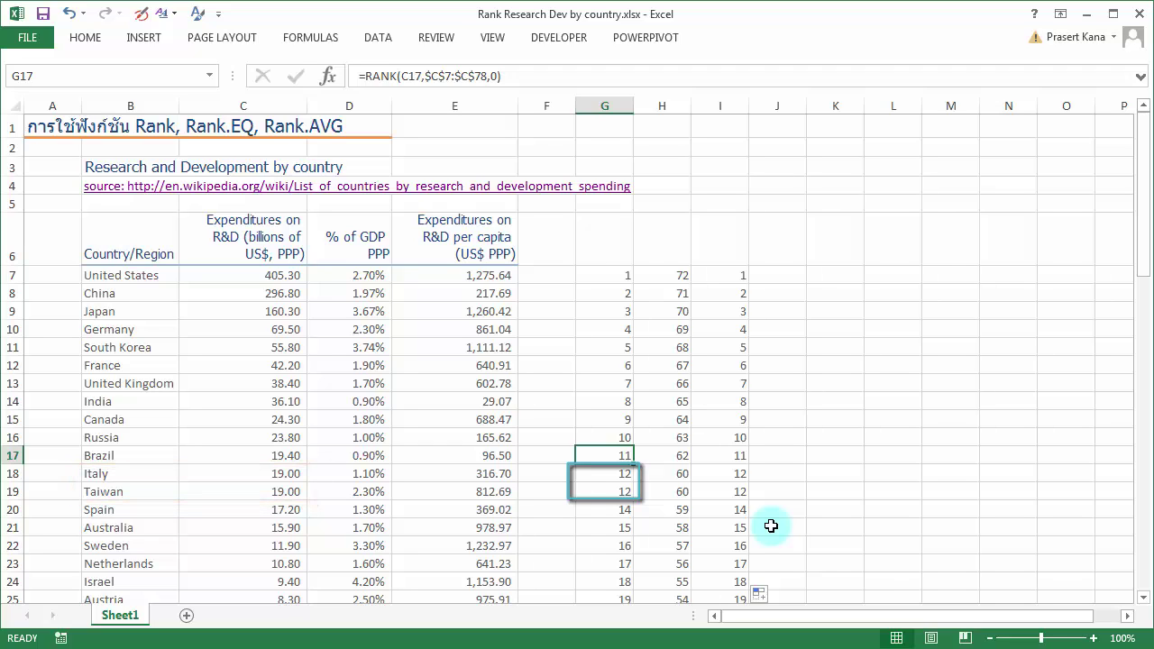
{"action": "key", "text": "Down"}
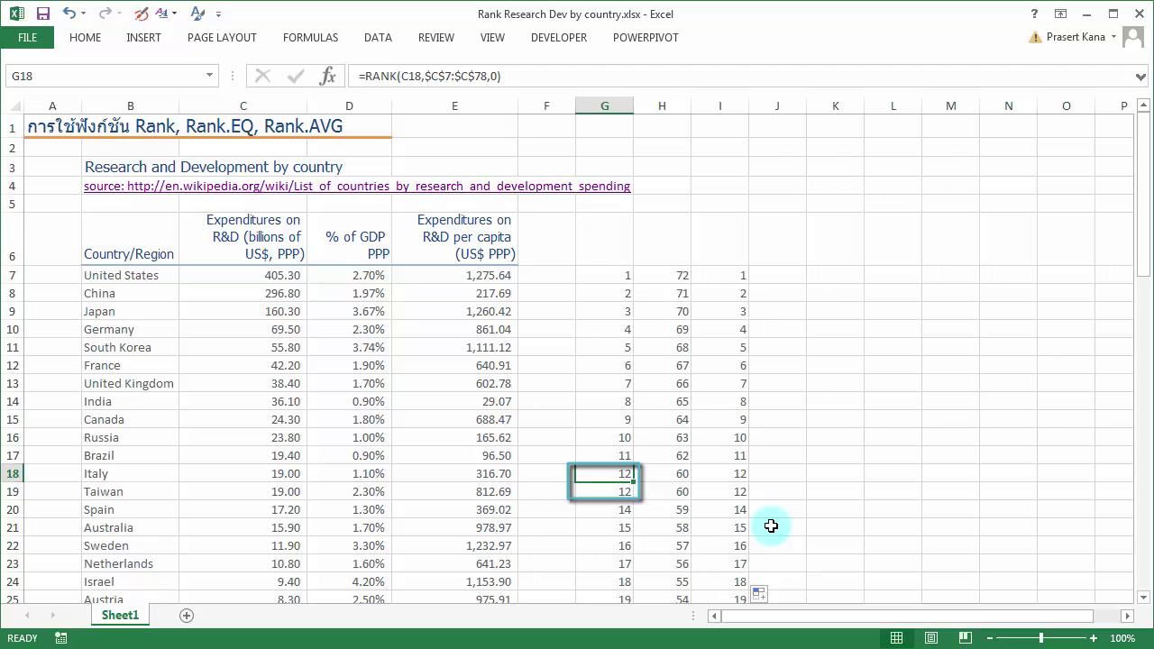
{"action": "key", "text": "Down"}
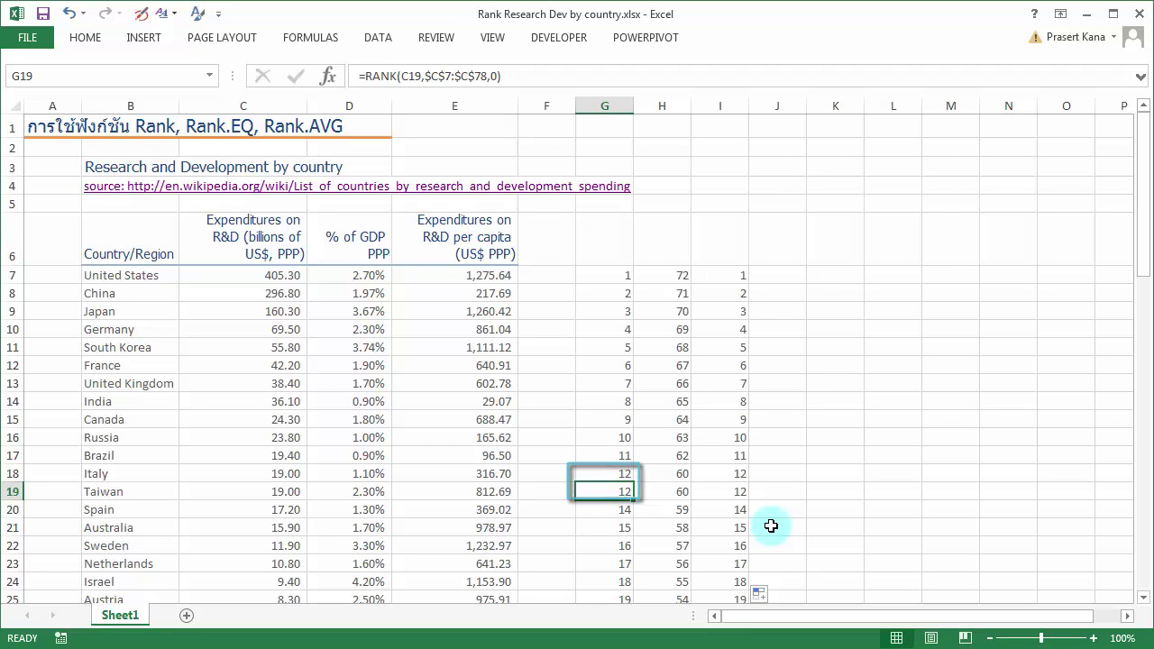
{"action": "key", "text": "Down"}
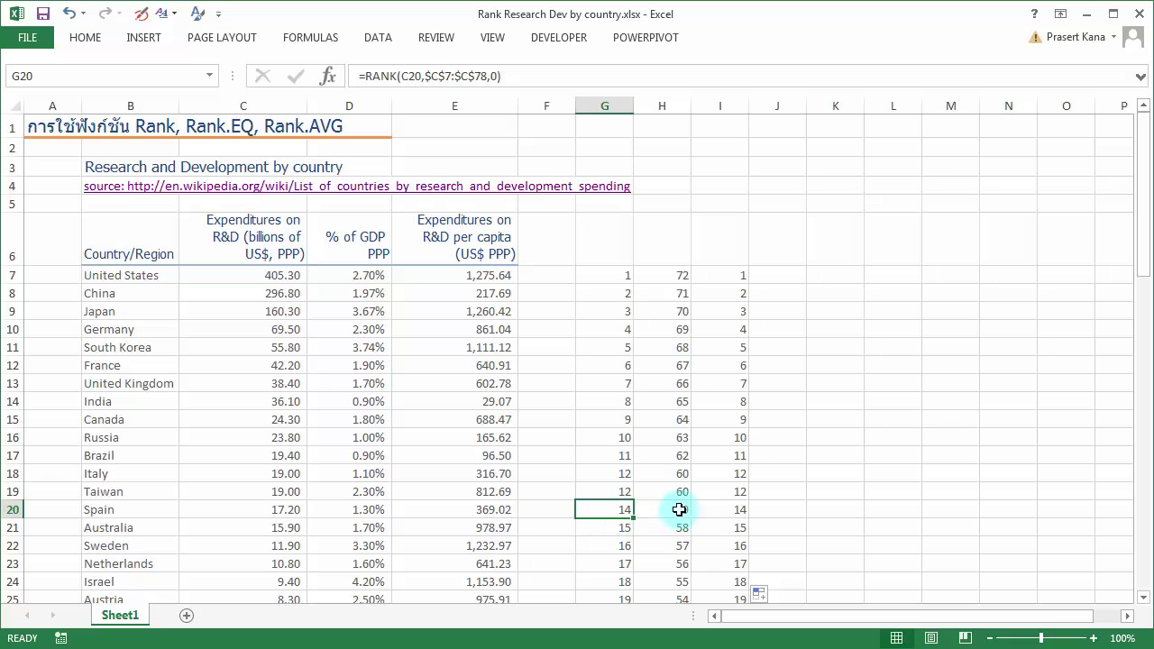
Step: Enter =RANK.AVG(C7,$C$7:$C$78,0) in J7 and fill it down column J
{"action": "left_click", "coordinate": [768, 278]}
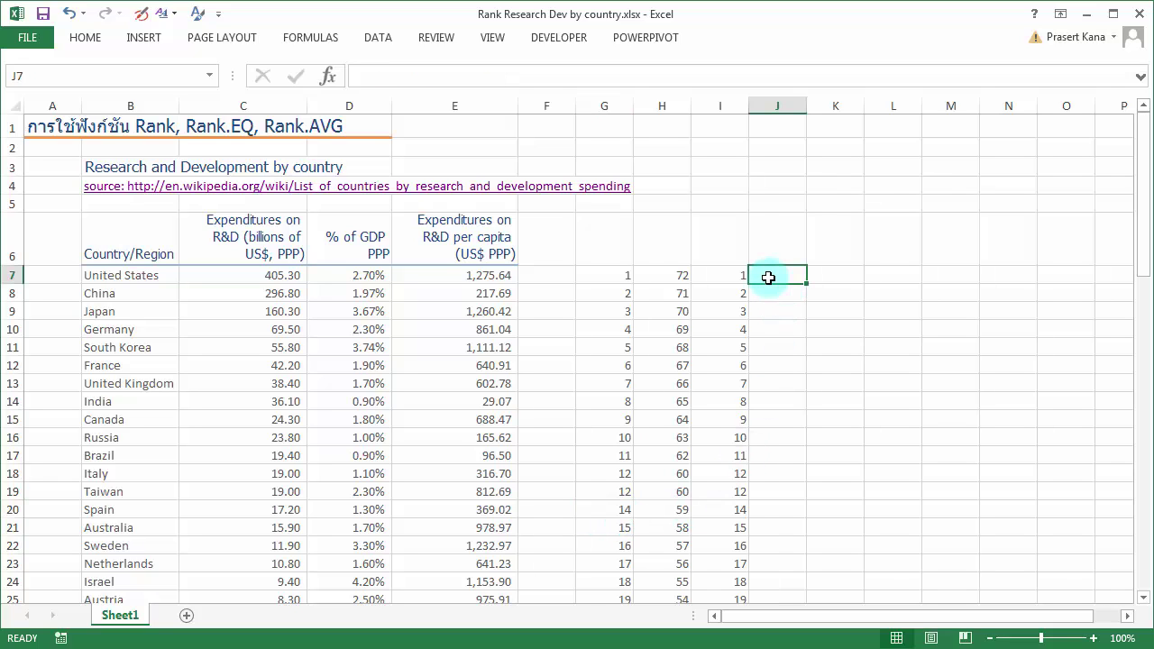
{"action": "type", "text": "="}
{"action": "type", "text": "rank.a"}
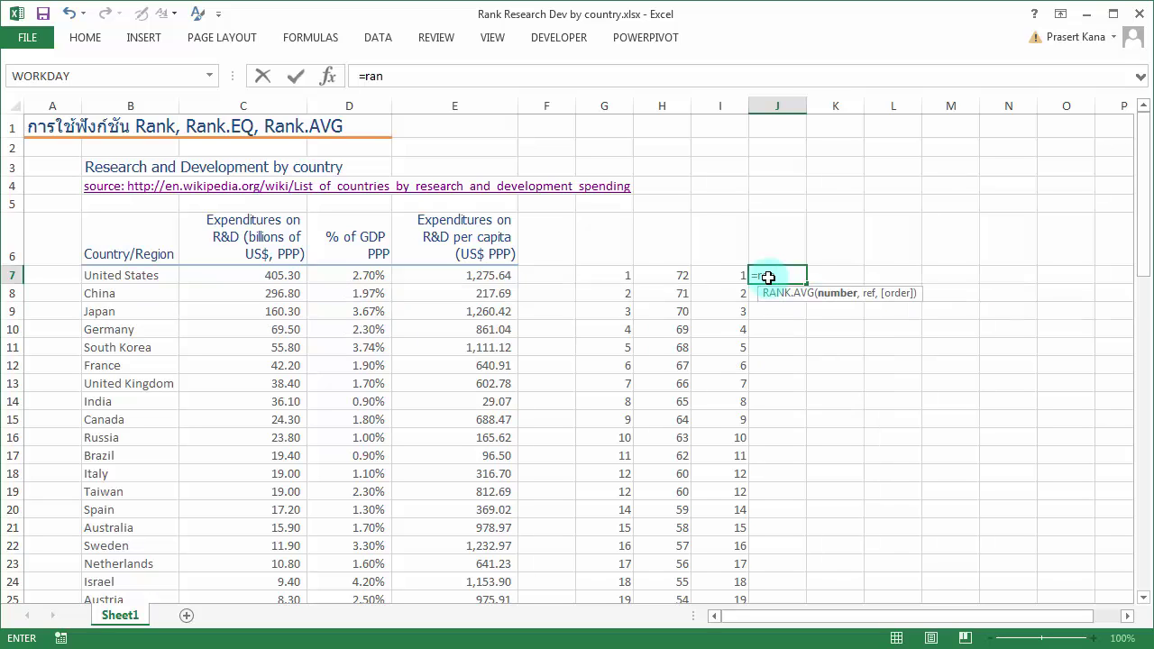
{"action": "key", "text": "Tab"}
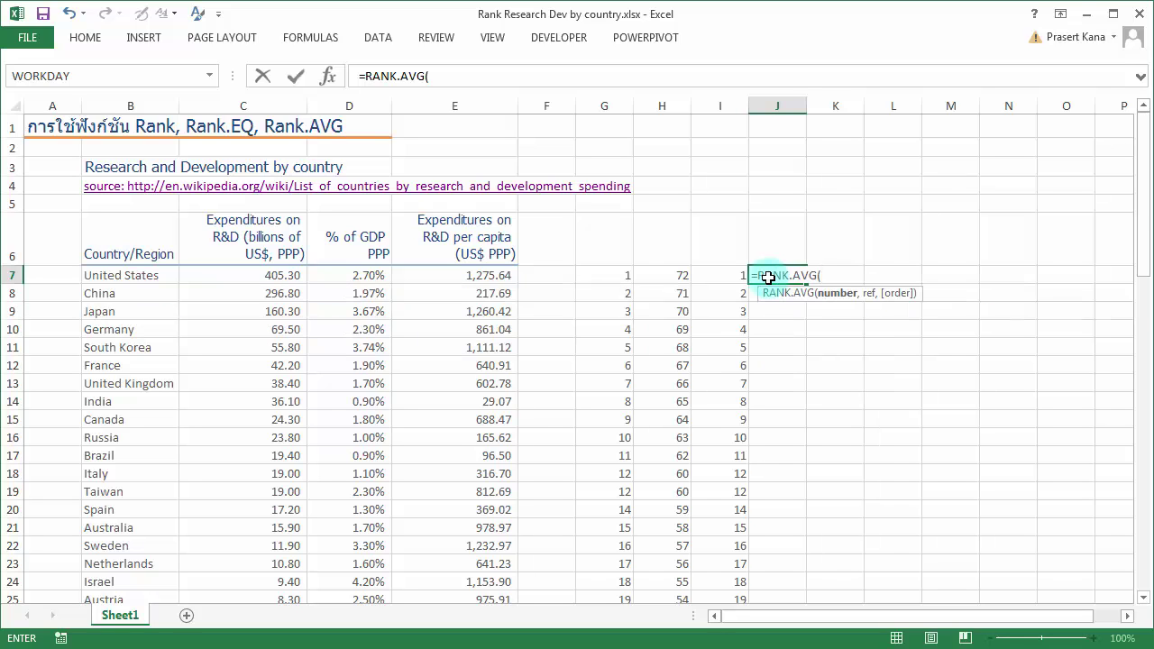
{"action": "left_click", "coordinate": [297, 276]}
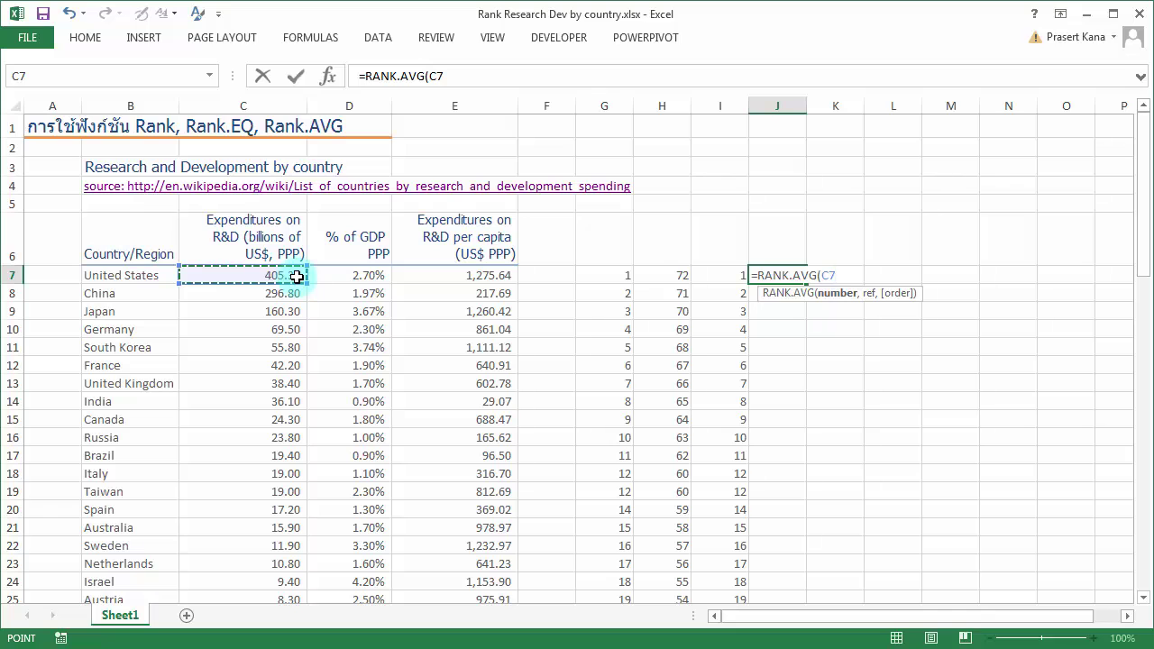
{"action": "type", "text": ","}
{"action": "left_click", "coordinate": [259, 275]}
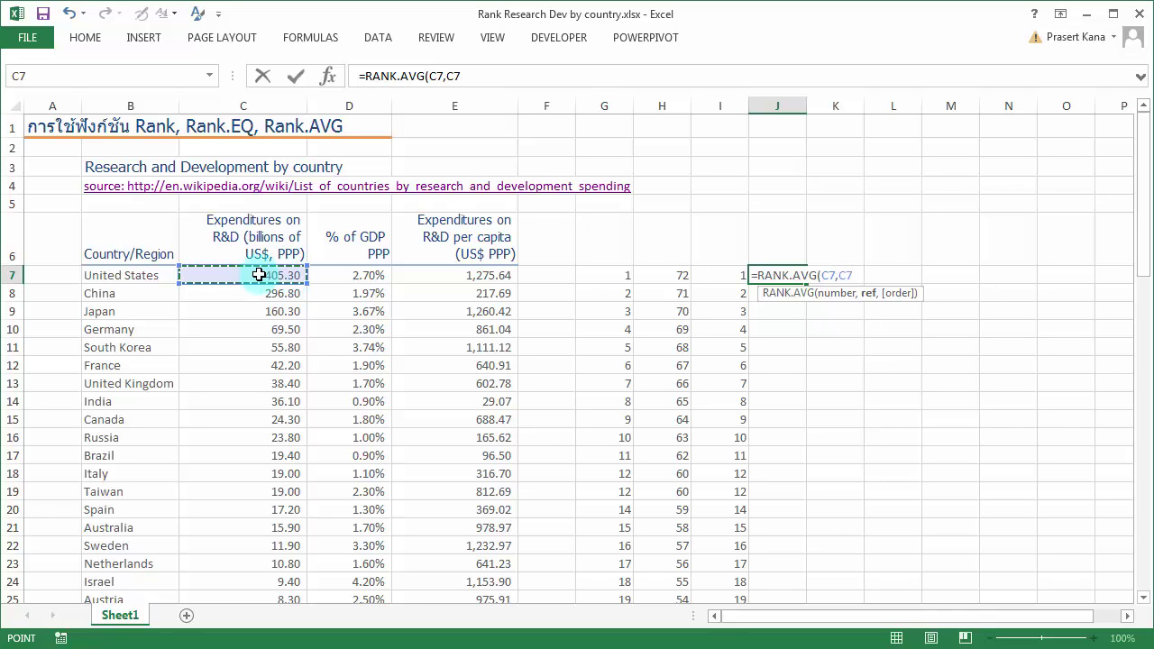
{"action": "key", "text": "End"}
{"action": "key", "text": "shift+Down"}
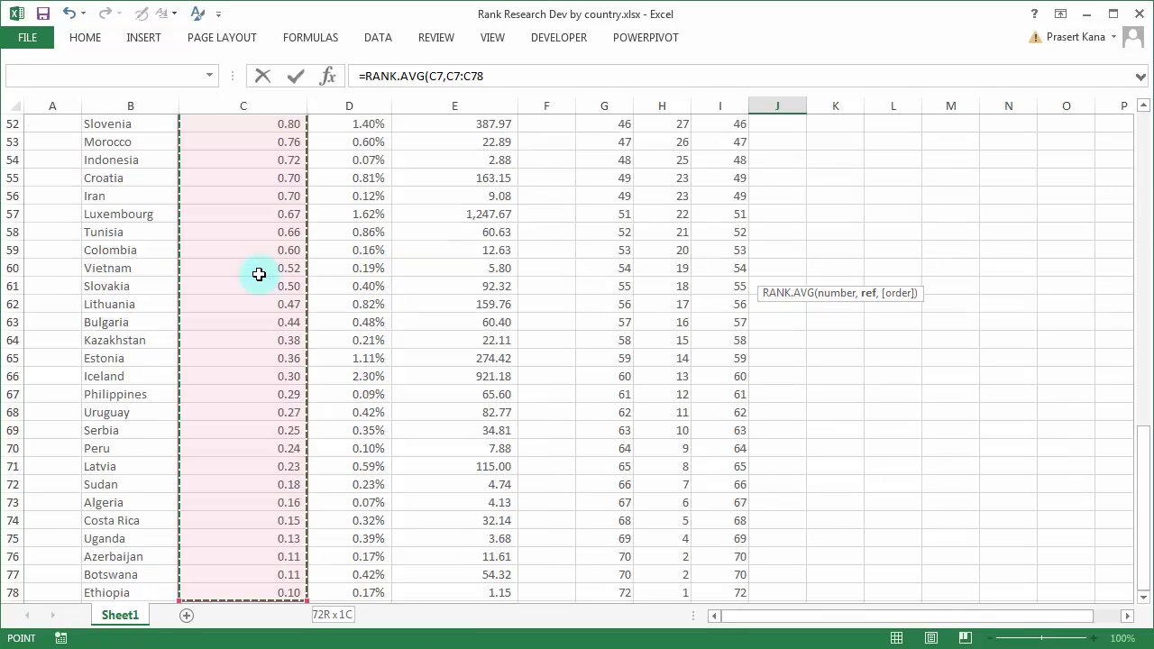
{"action": "key", "text": "F4"}
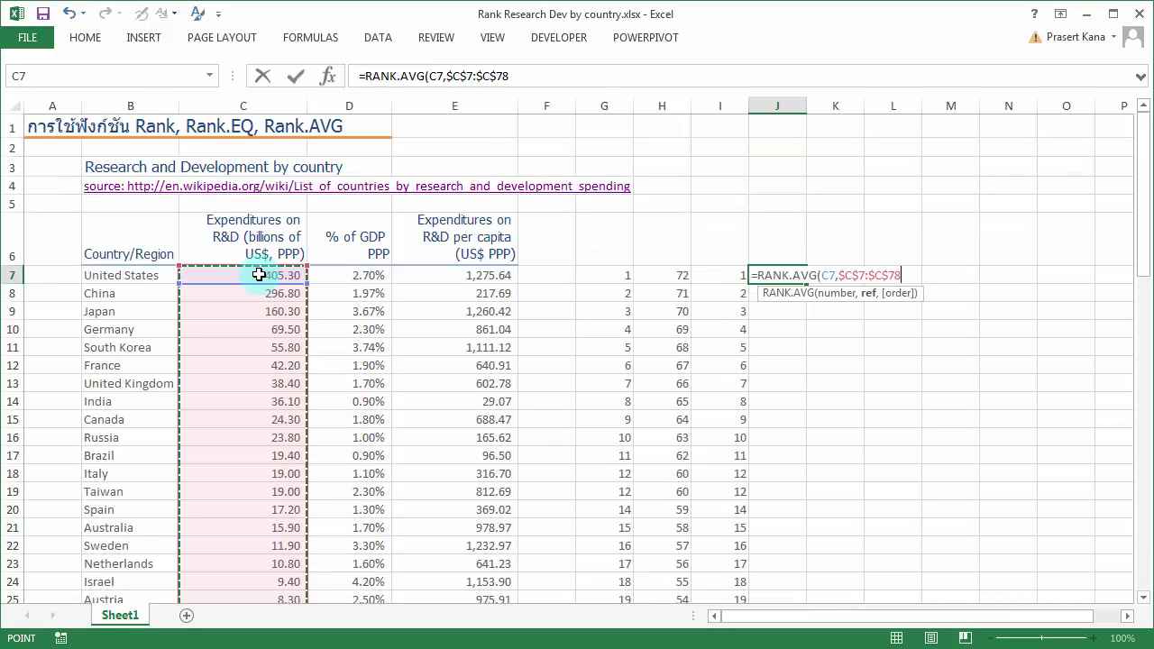
{"action": "type", "text": ",0"}
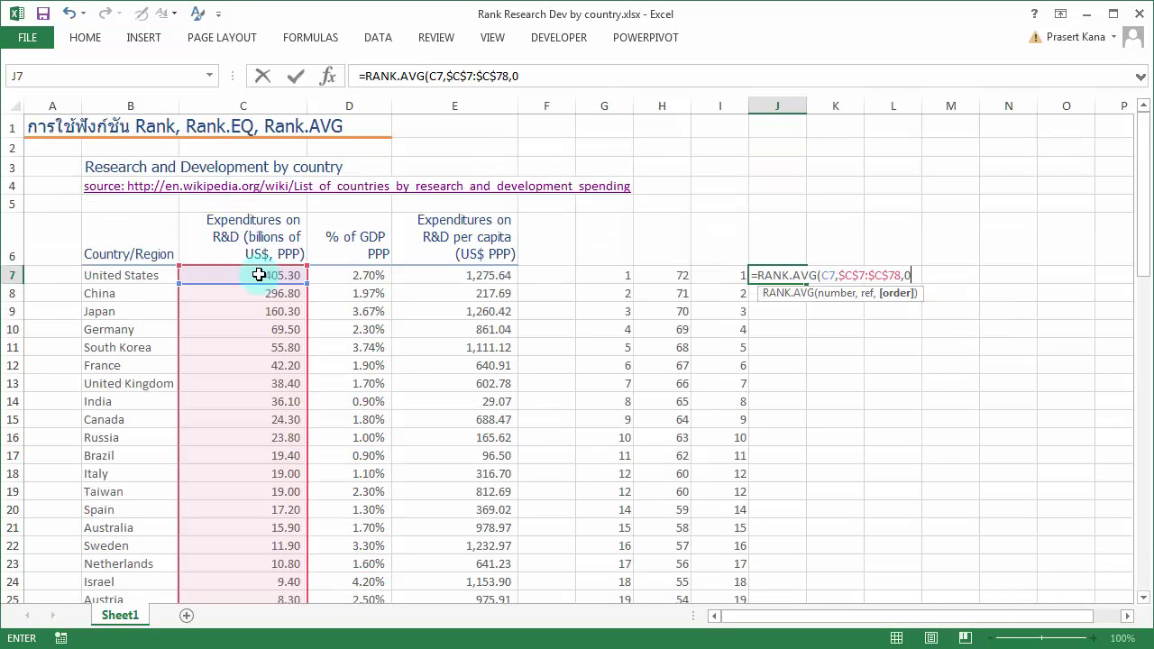
{"action": "type", "text": ")"}
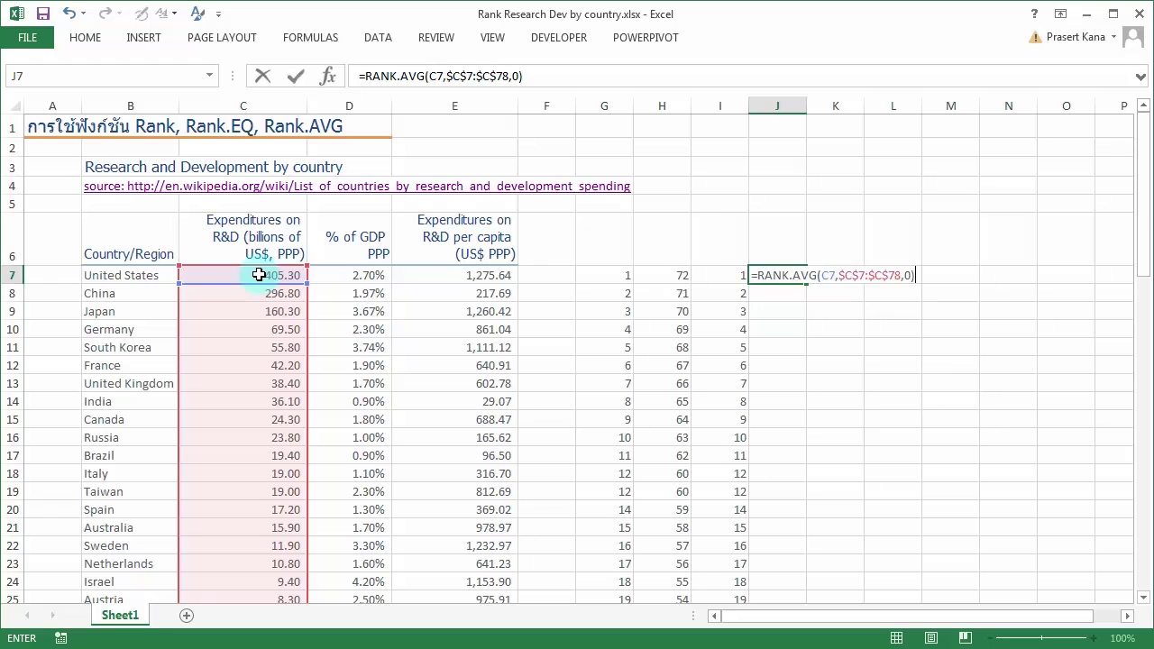
{"action": "key", "text": "Return"}
{"action": "left_click", "coordinate": [786, 275]}
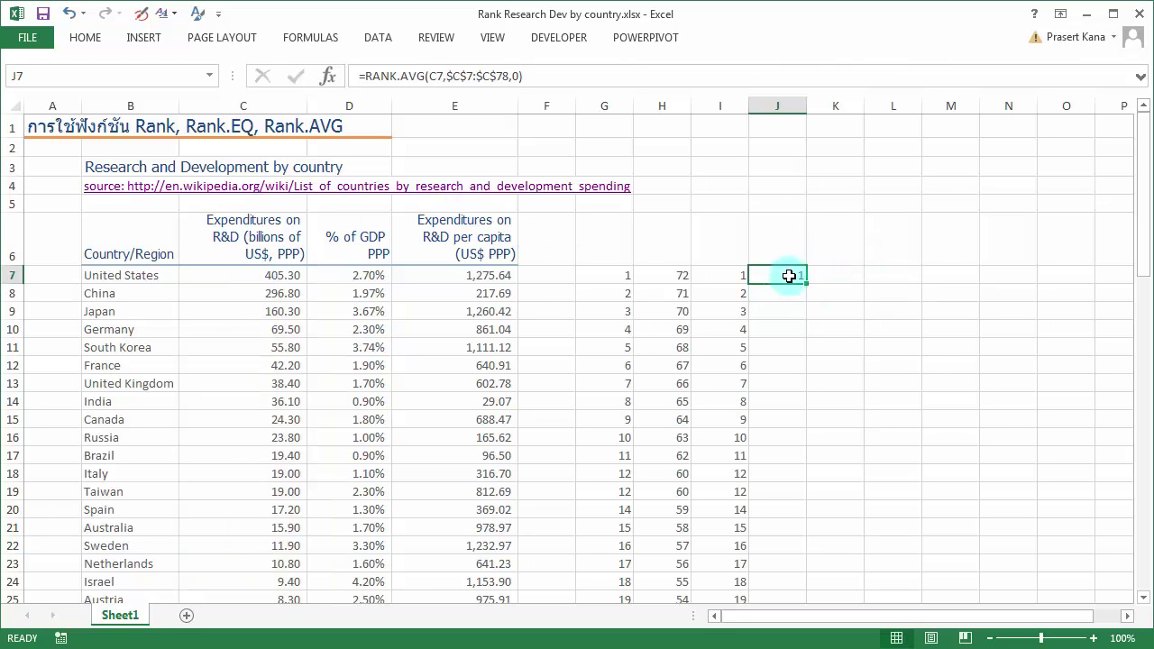
{"action": "double_click", "coordinate": [806, 283]}
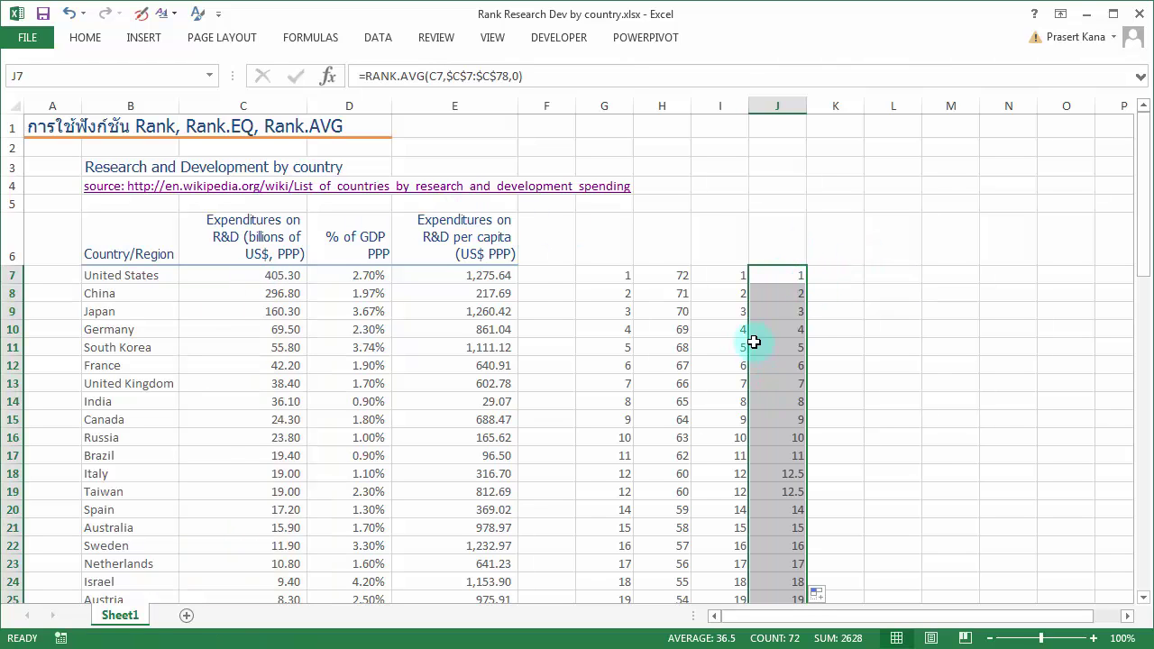
{"action": "left_click", "coordinate": [789, 473]}
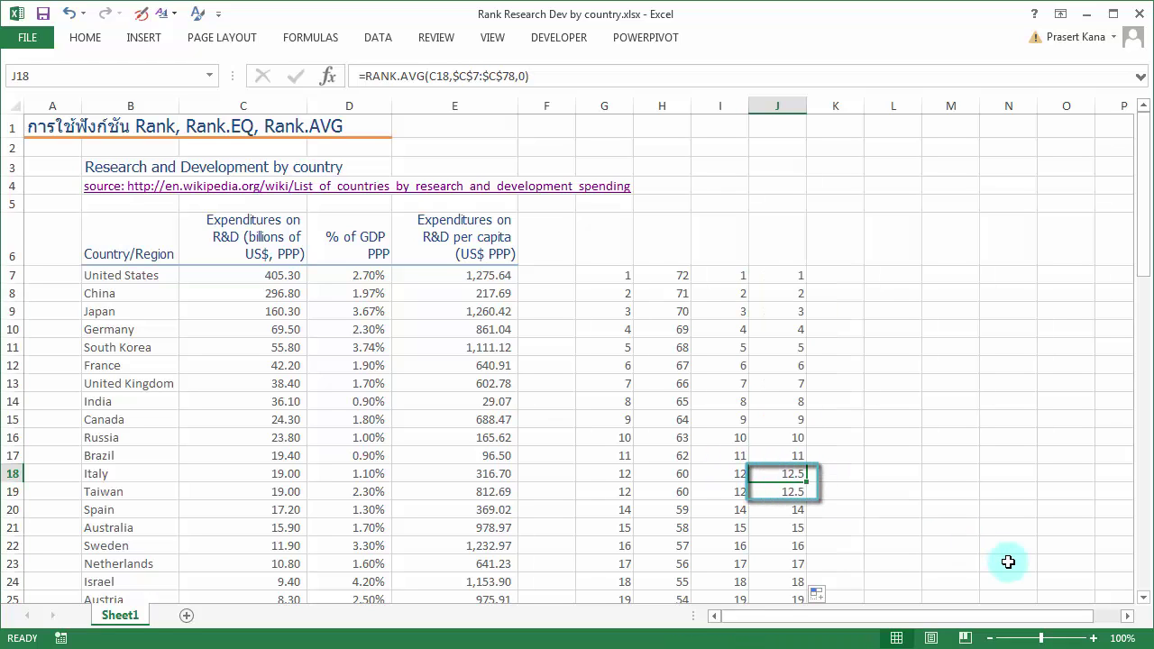
{"action": "key", "text": "Left"}
{"action": "key", "text": "Left"}
{"action": "key", "text": "shift+Down"}
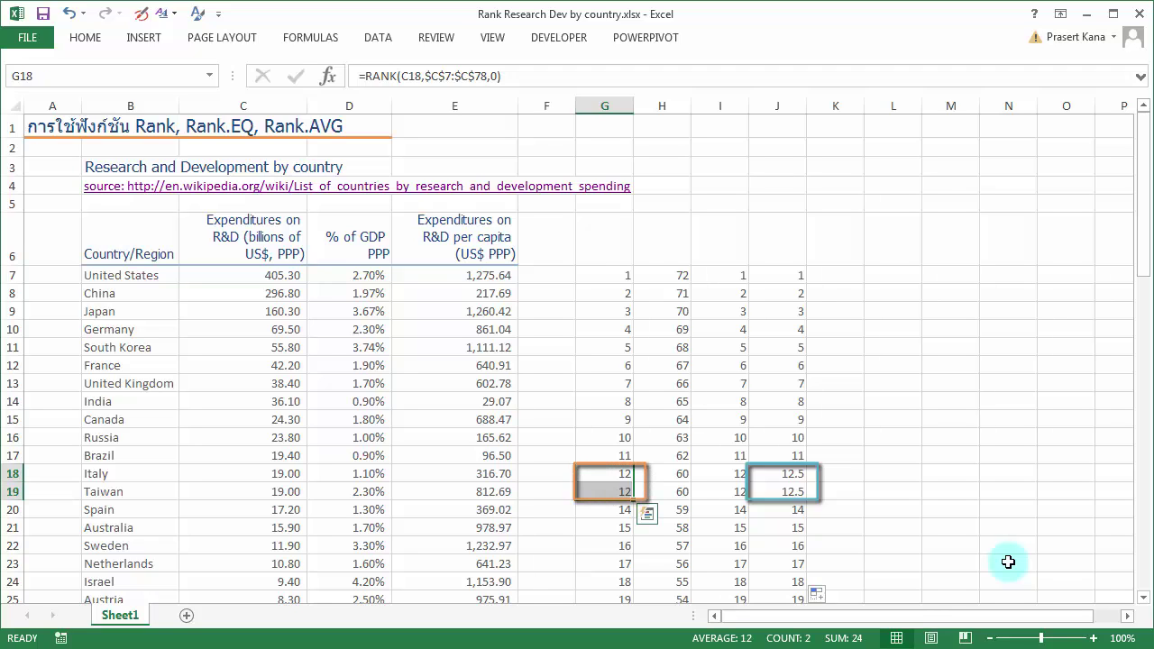
{"action": "key", "text": "Right"}
{"action": "key", "text": "Right"}
{"action": "key", "text": "Right"}
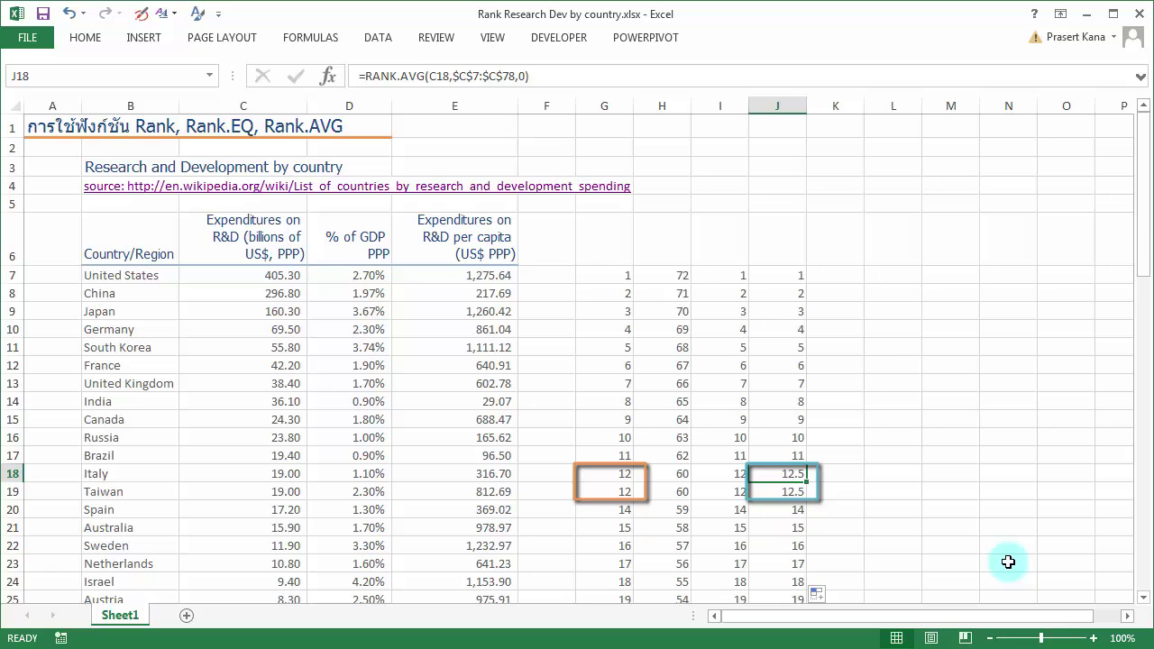
{"action": "key", "text": "Down"}
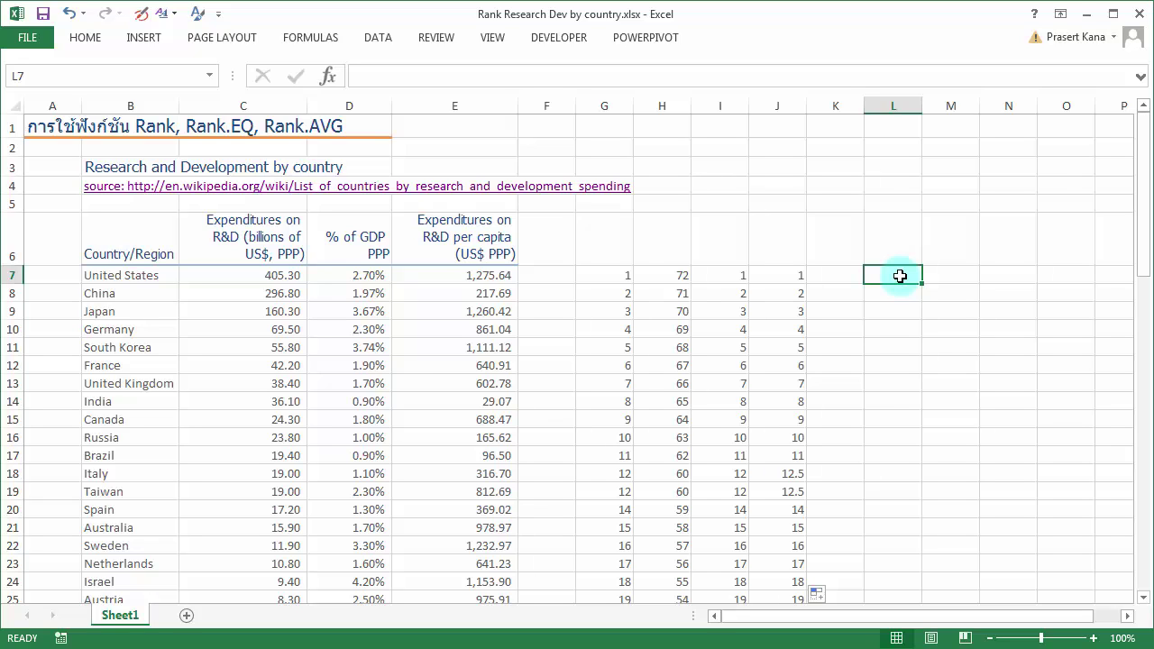
Step: Enter =RANK(D7,$D$7:$D$78,0) in L7 to rank the United States by % of GDP
{"action": "type", "text": "=ra"}
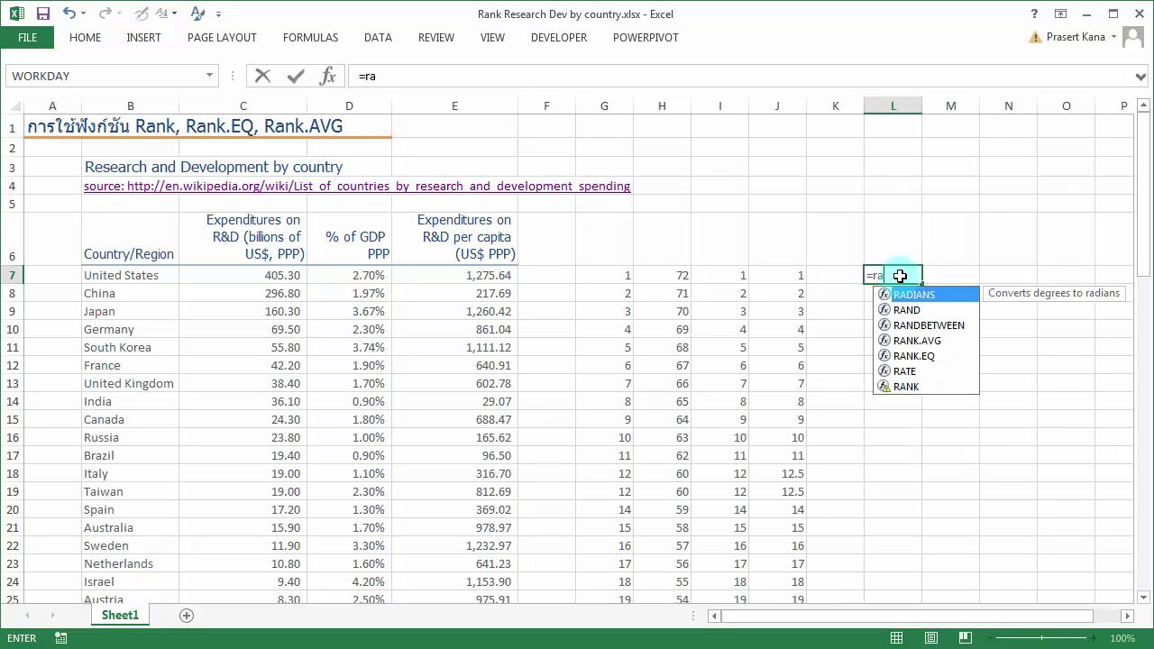
{"action": "type", "text": "nk("}
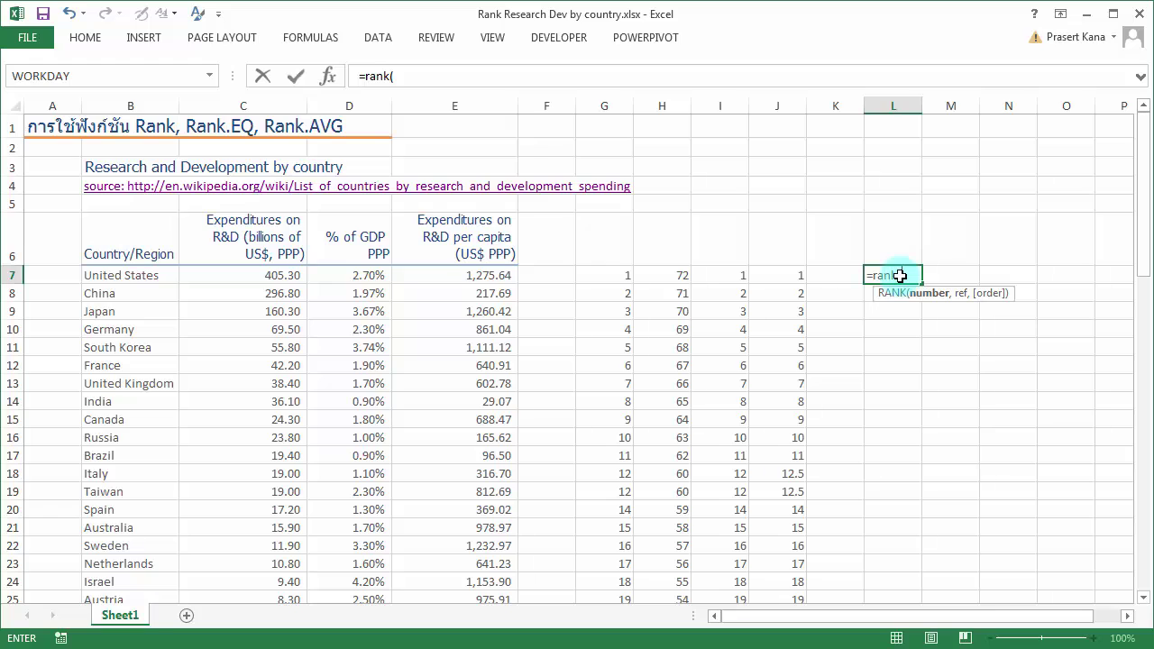
{"action": "left_click", "coordinate": [368, 273]}
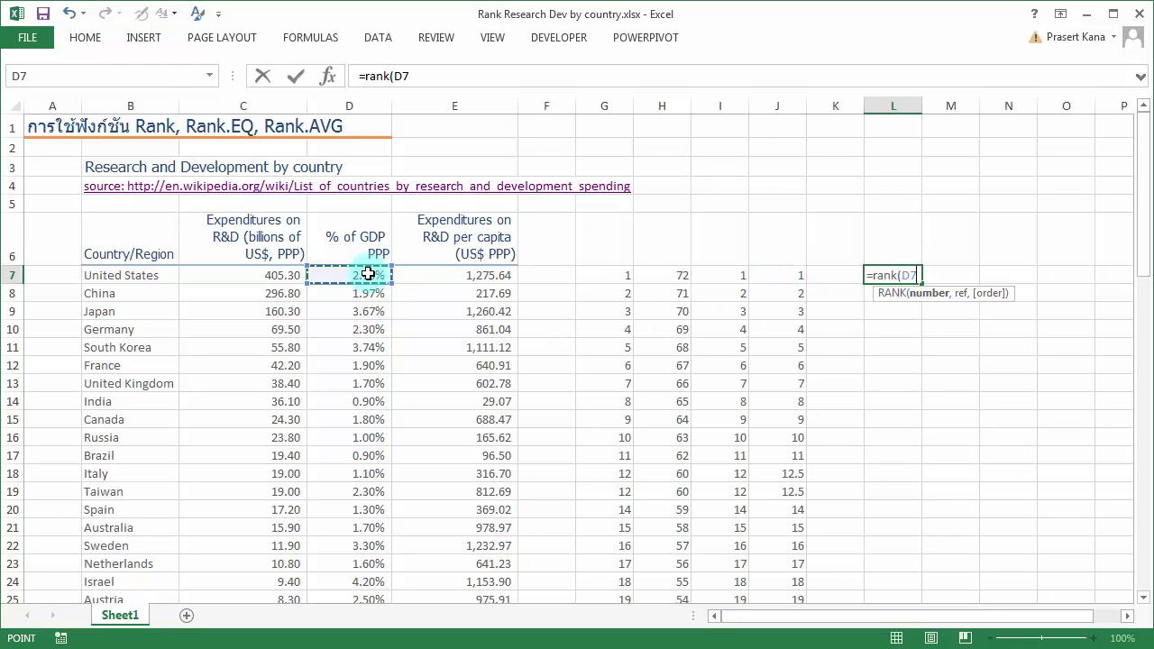
{"action": "type", "text": ","}
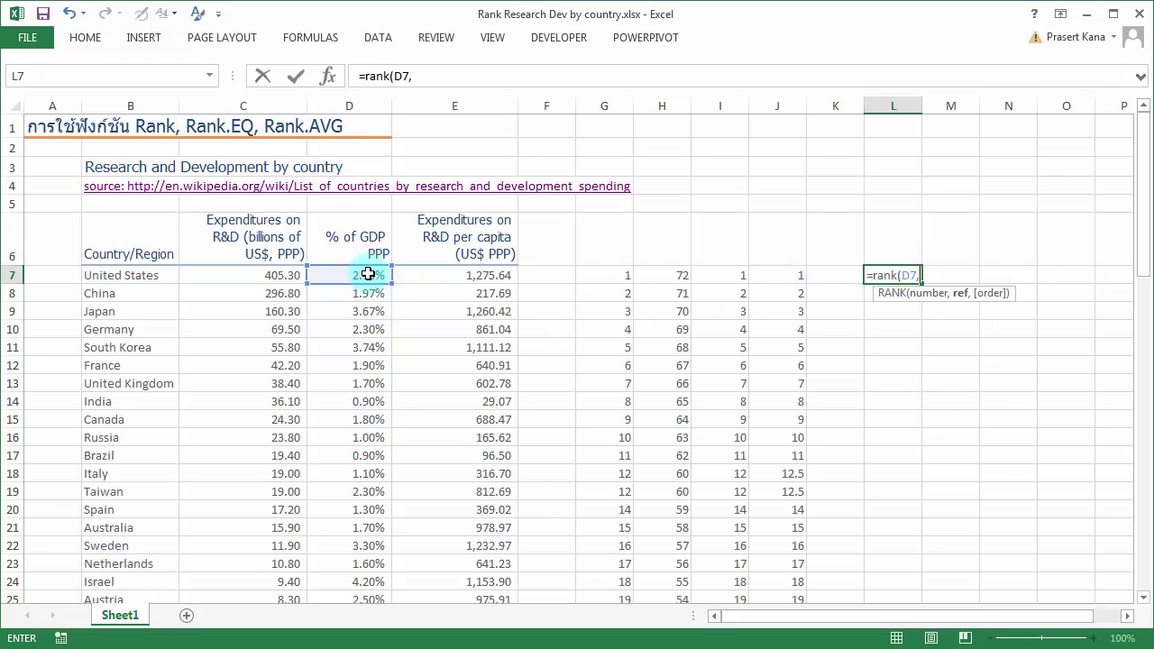
{"action": "left_click", "coordinate": [368, 273]}
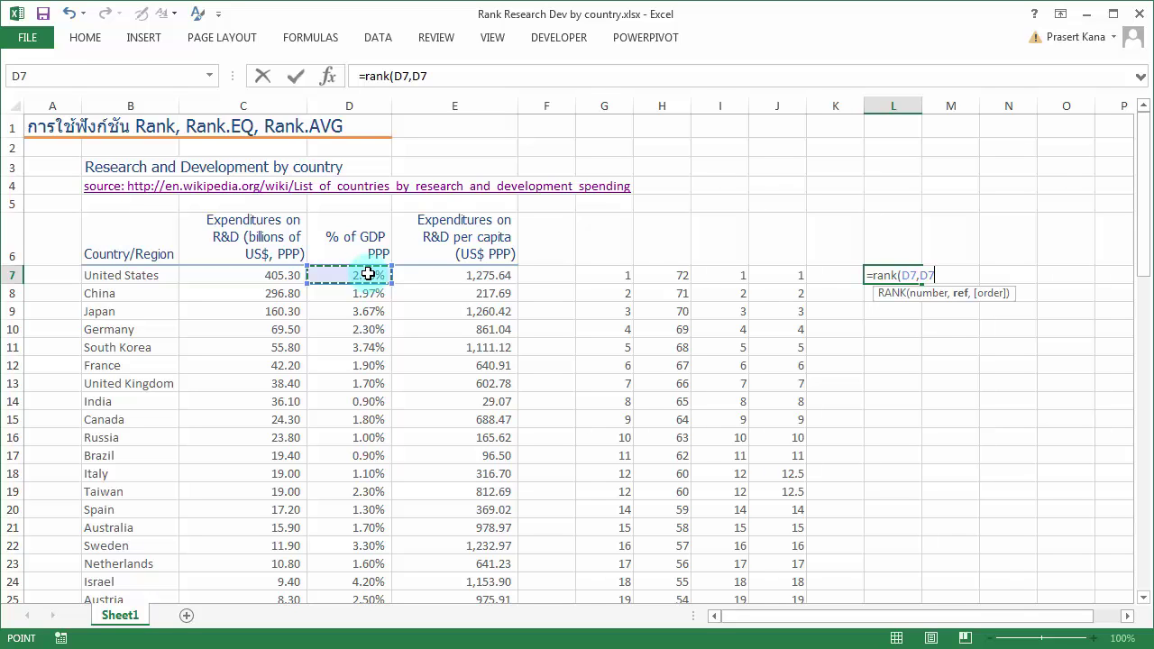
{"action": "key", "text": "End"}
{"action": "key", "text": "shift+Down"}
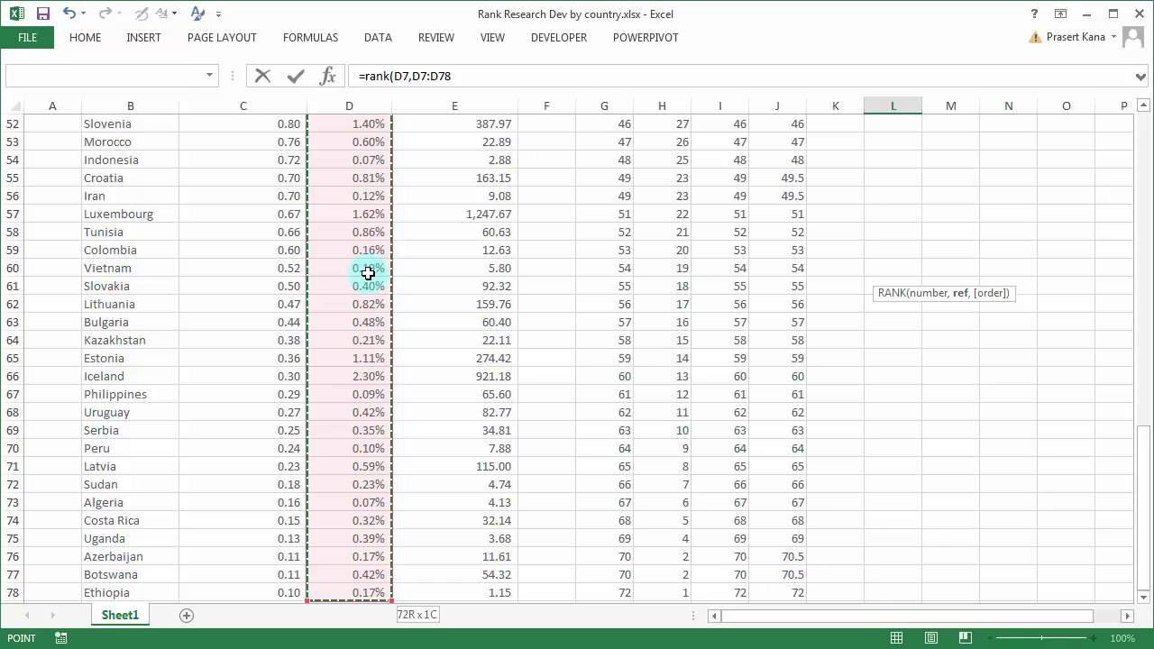
{"action": "key", "text": "F4"}
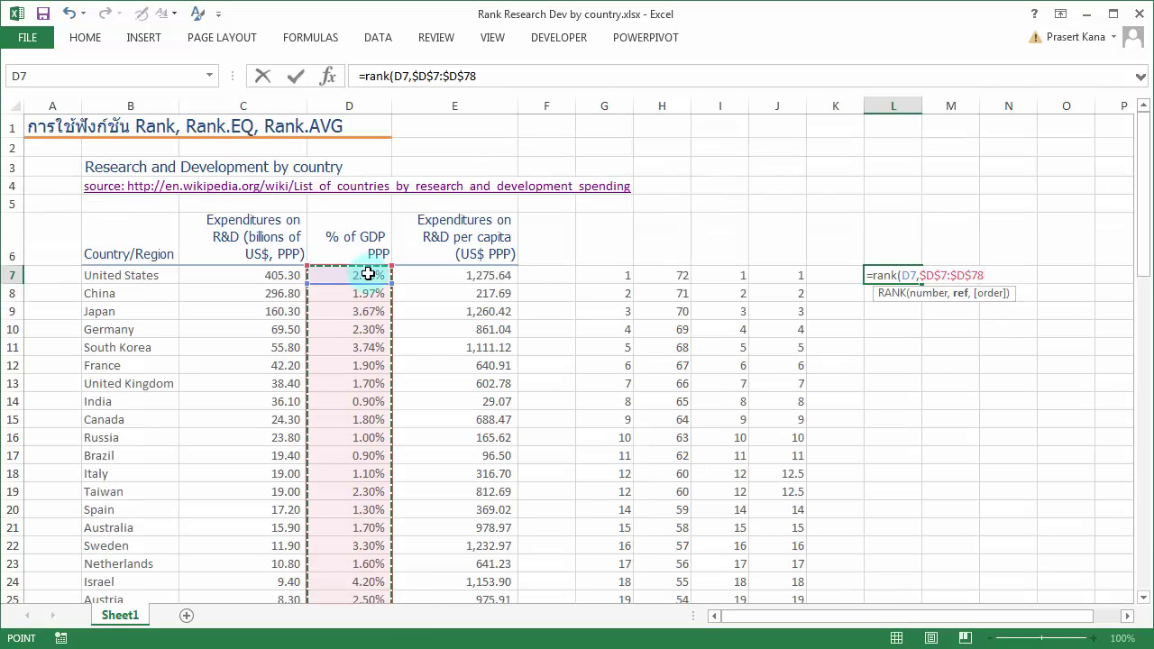
{"action": "type", "text": ",0"}
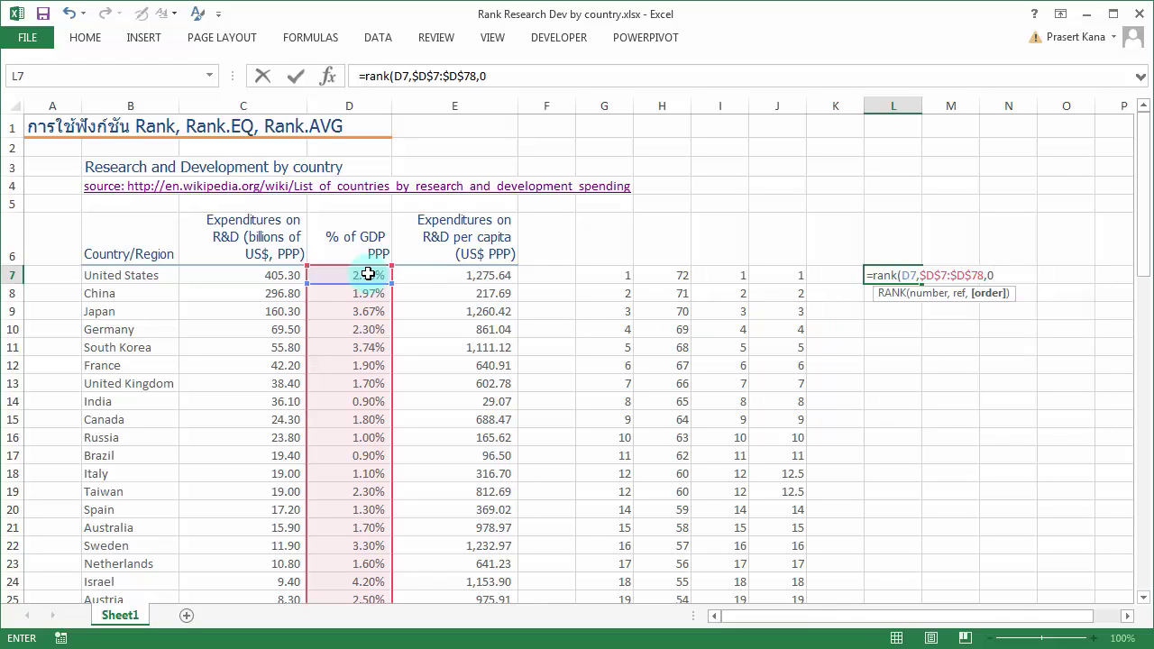
{"action": "type", "text": ")"}
{"action": "key", "text": "Return"}
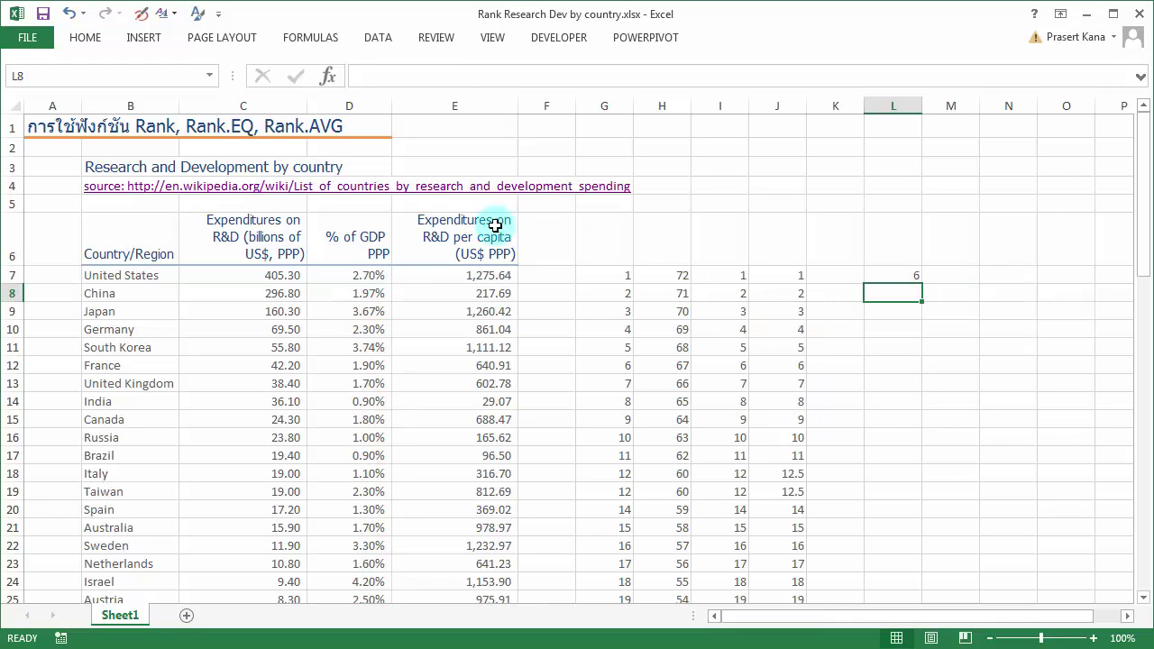
Step: Fill the % of GDP rank down to L78 and check China, Japan and Israel's rank of 1
{"action": "left_click", "coordinate": [899, 272]}
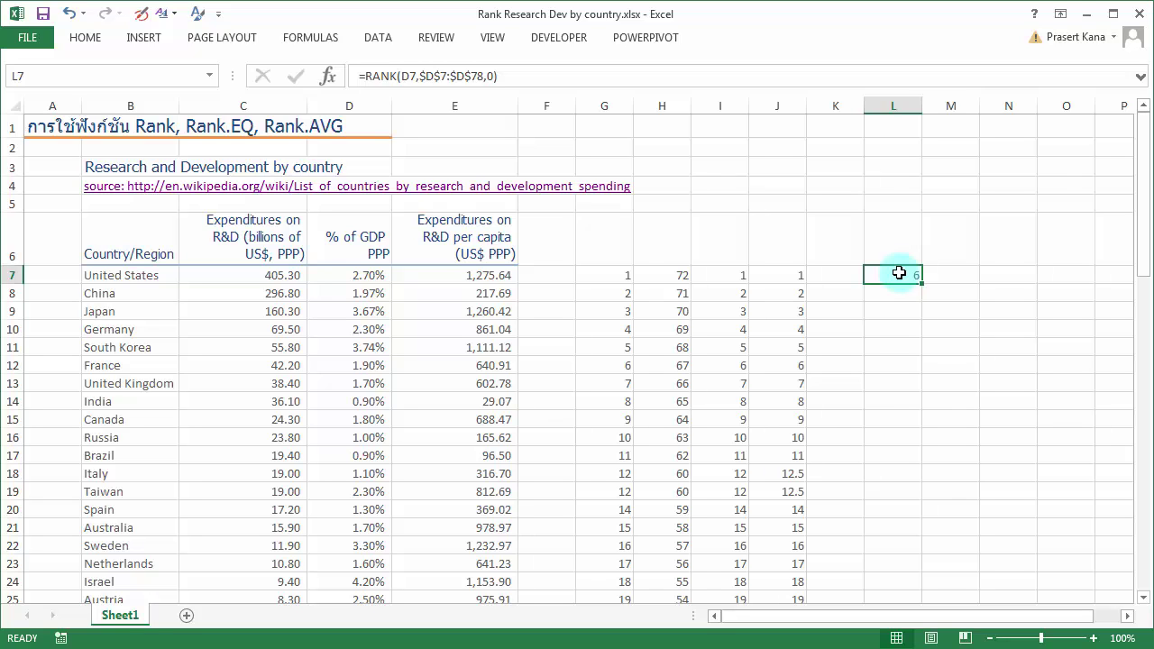
{"action": "left_click_drag", "start_coordinate": [899, 272], "coordinate": [899, 272]}
{"action": "scroll", "coordinate": [899, 273], "scroll_direction": "down", "scroll_amount": 6}
{"action": "scroll", "coordinate": [899, 272], "scroll_direction": "down", "scroll_amount": 9}
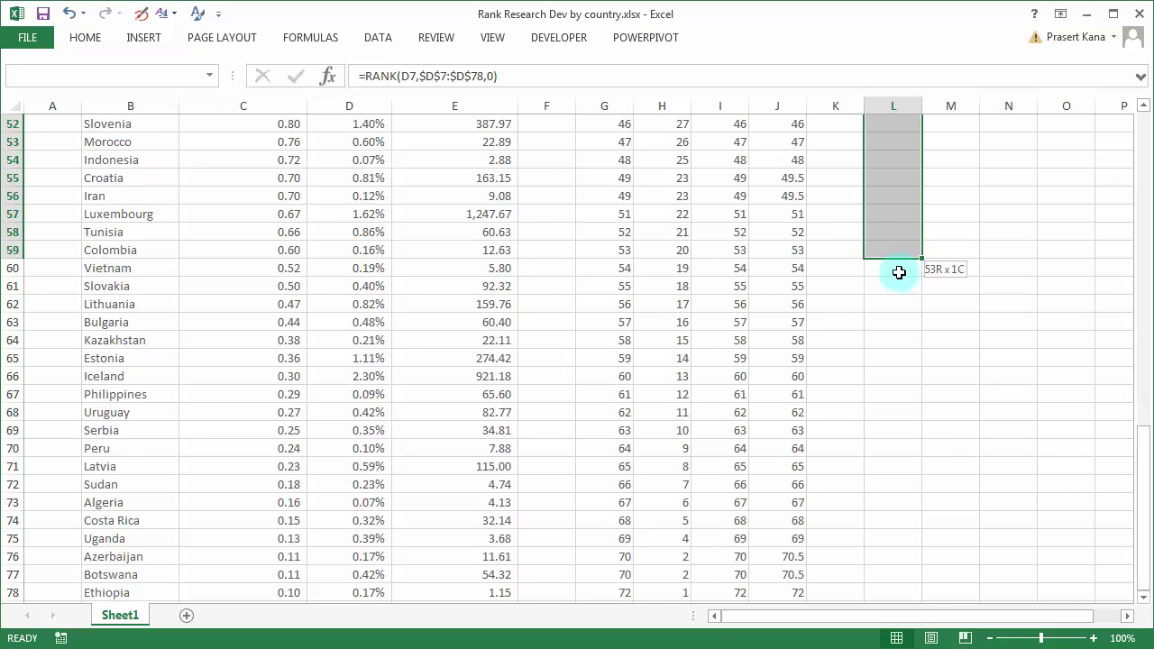
{"action": "key", "text": "shift+Down"}
{"action": "key", "text": "shift+Down"}
{"action": "key", "text": "shift+Down"}
{"action": "key", "text": "ctrl+d"}
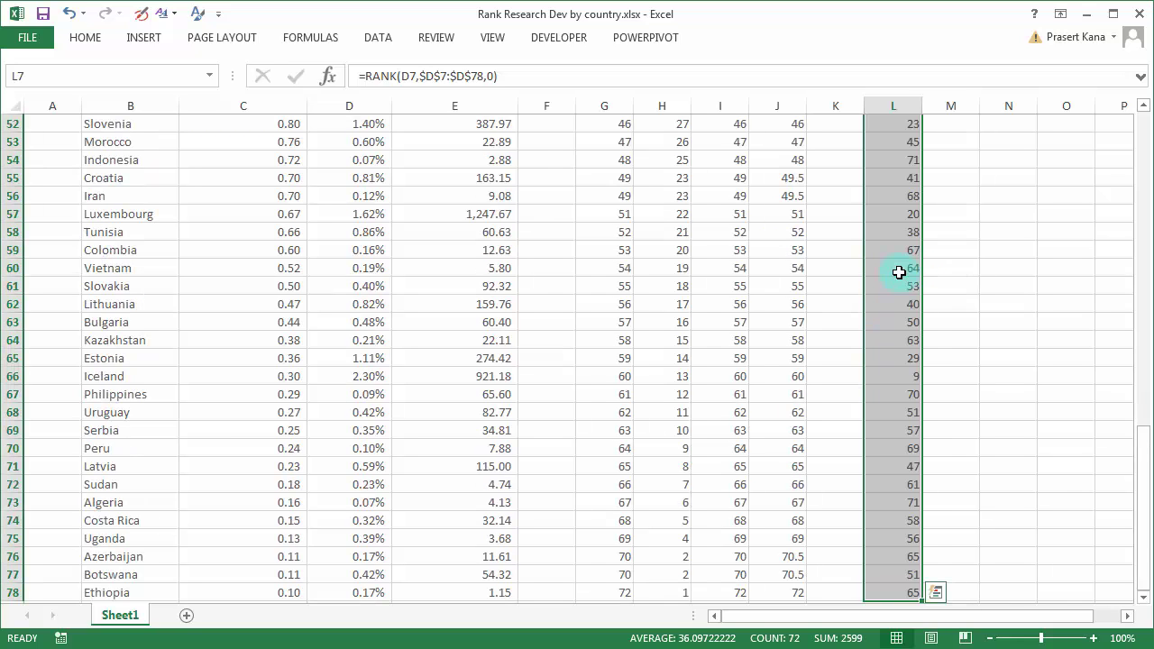
{"action": "scroll", "coordinate": [899, 272], "scroll_direction": "up", "scroll_amount": 6}
{"action": "scroll", "coordinate": [899, 272], "scroll_direction": "up", "scroll_amount": 11}
{"action": "left_click", "coordinate": [901, 295]}
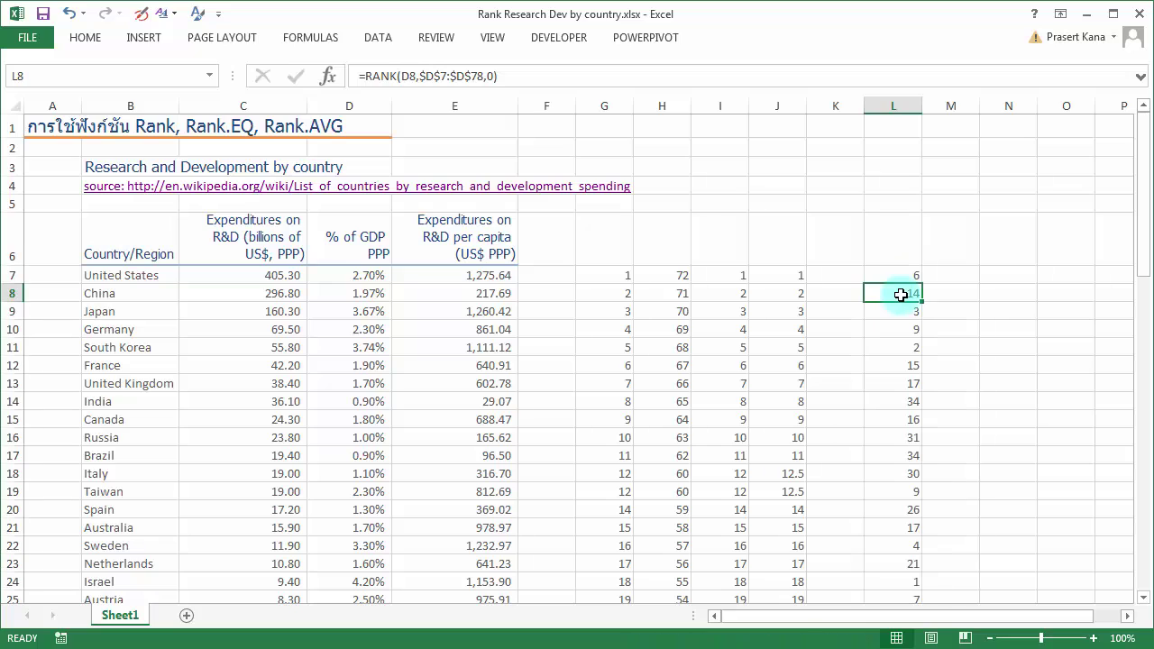
{"action": "key", "text": "Down"}
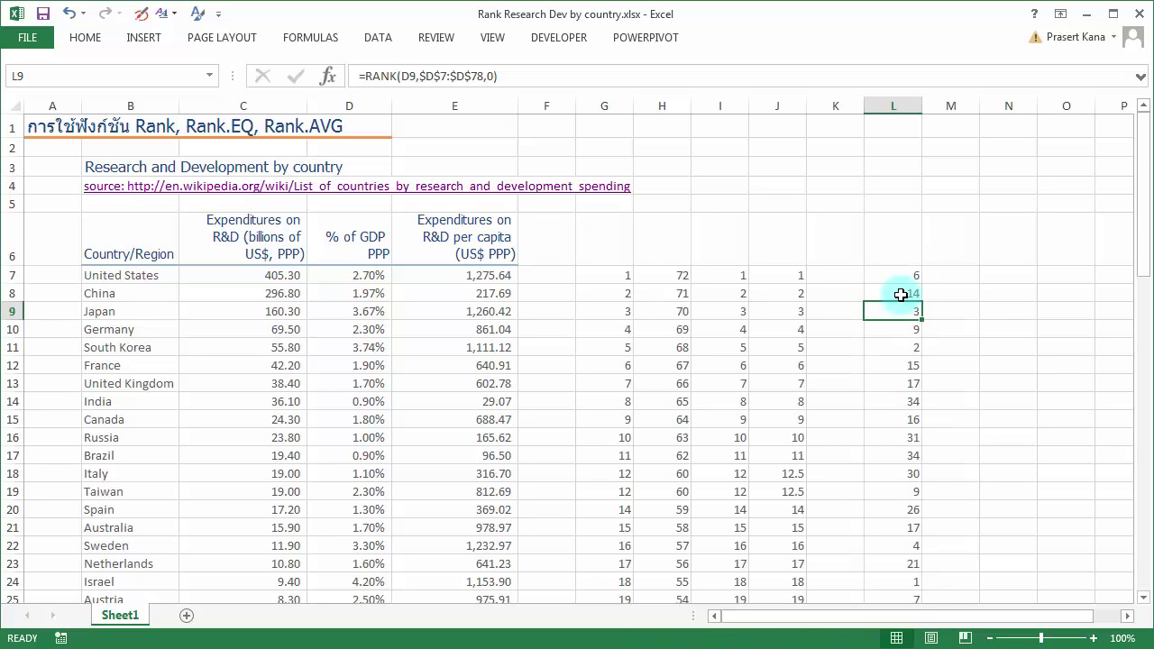
{"action": "left_click", "coordinate": [899, 579]}
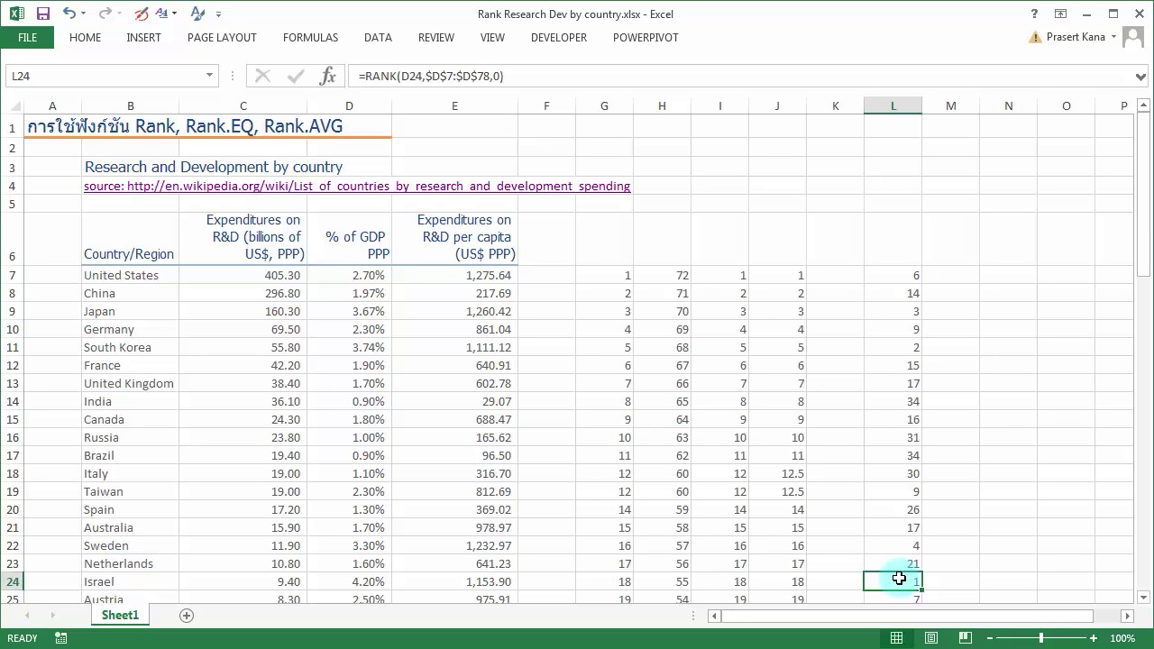
{"action": "left_click", "coordinate": [948, 274]}
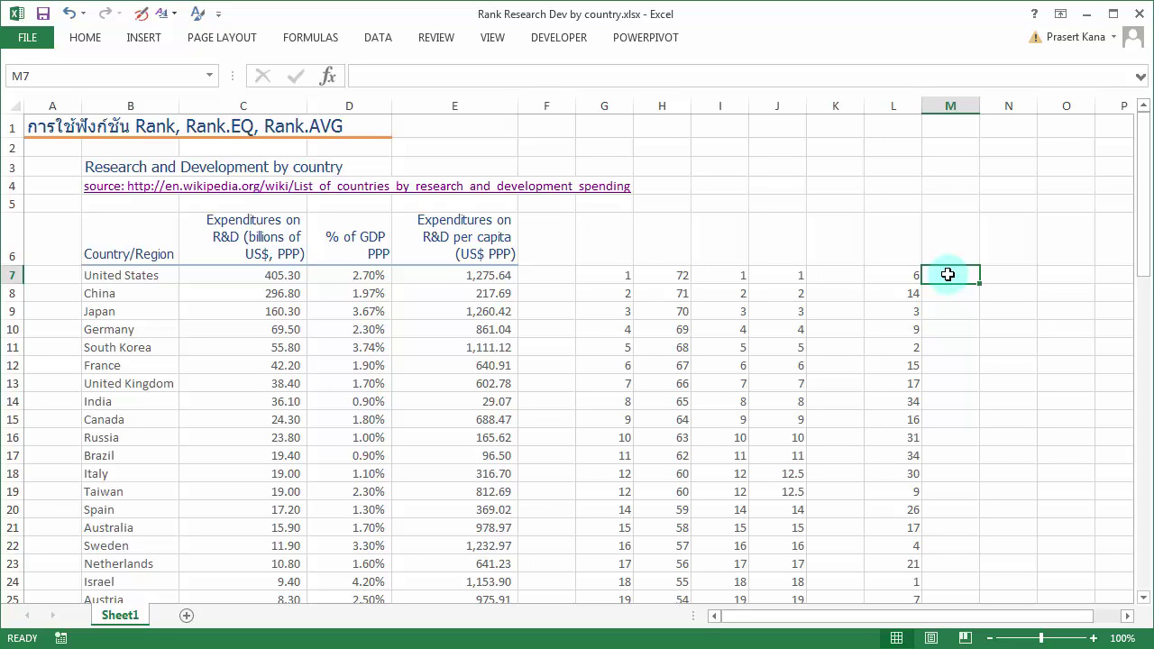
Step: Enter =RANK(E7,$E$7:$E$78,0) in M7 and fill it down column M, checking China's row
{"action": "type", "text": "=ran"}
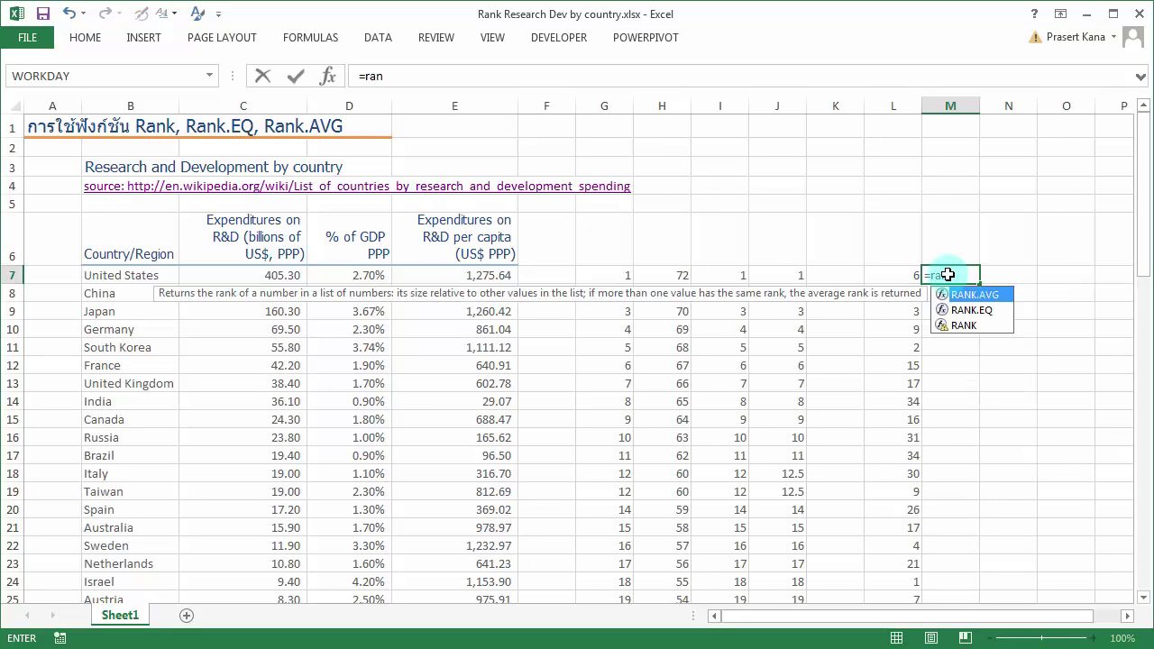
{"action": "type", "text": "k("}
{"action": "left_click", "coordinate": [516, 279]}
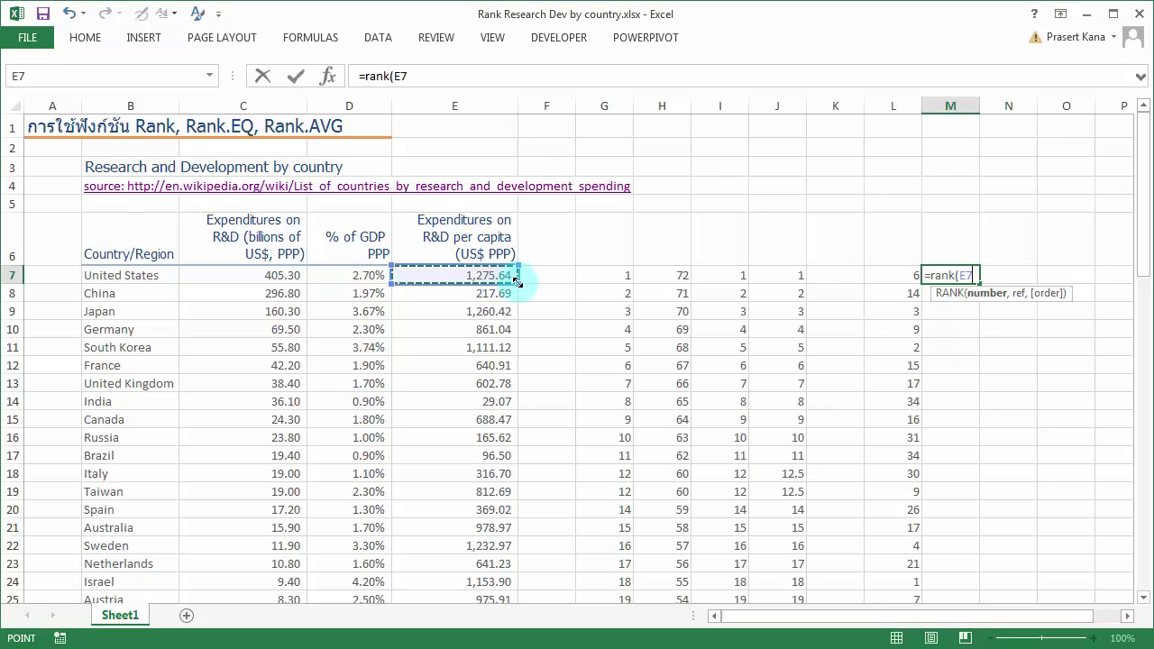
{"action": "type", "text": ","}
{"action": "left_click", "coordinate": [489, 276]}
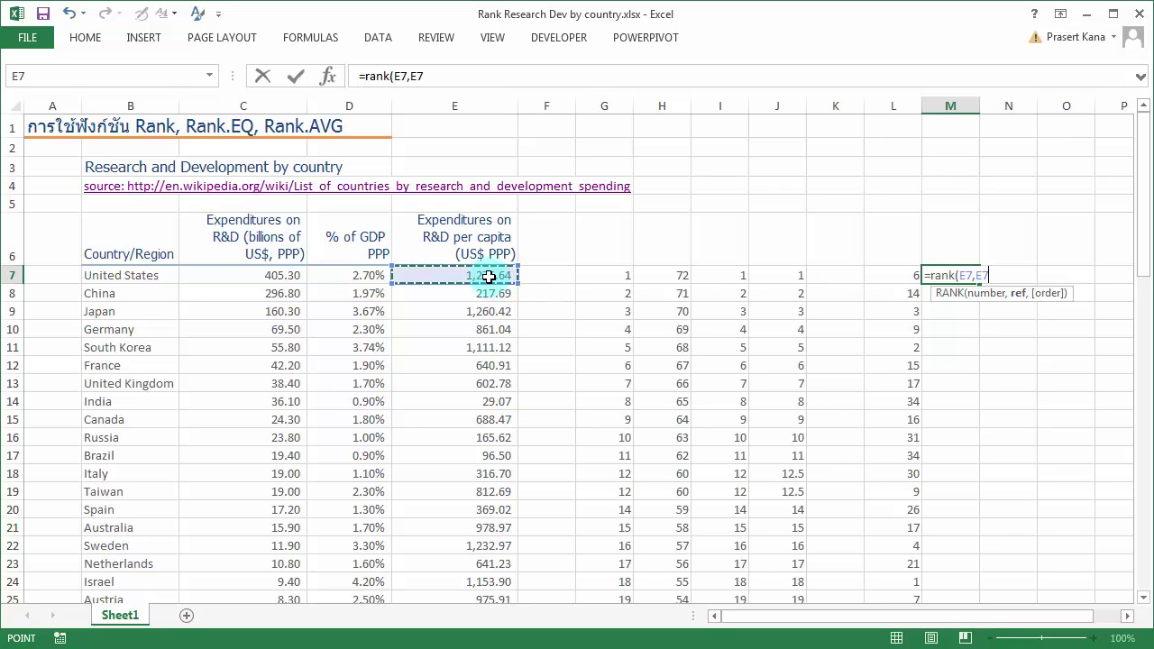
{"action": "key", "text": "ctrl+shift+Down"}
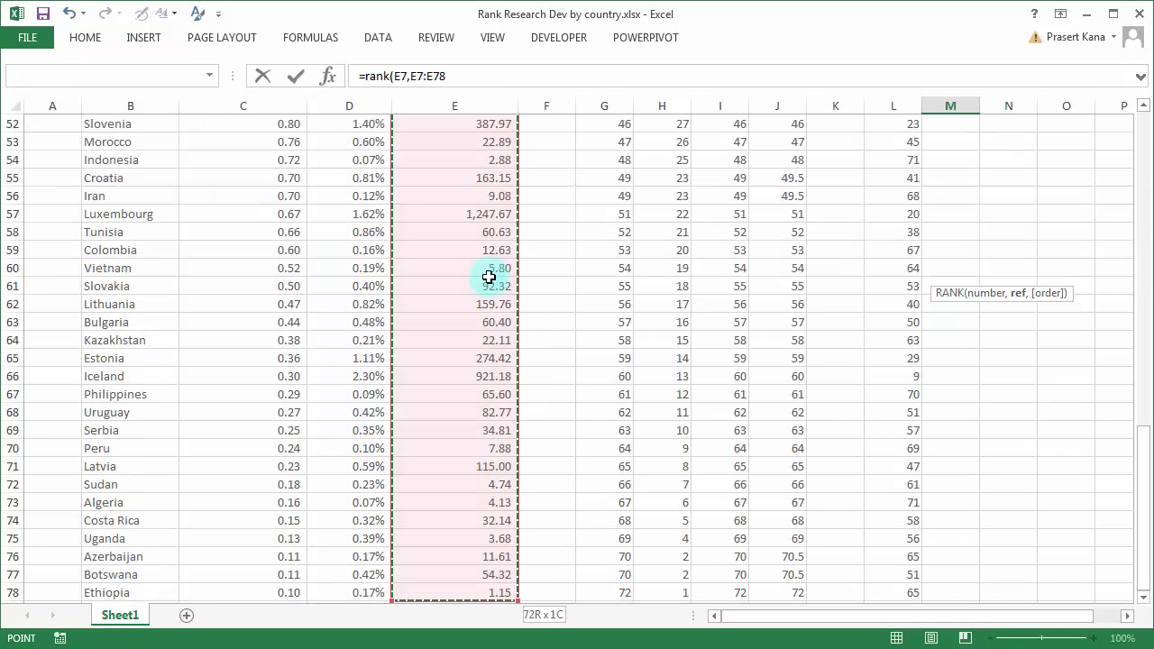
{"action": "key", "text": "F4"}
{"action": "type", "text": "$E$78,0)"}
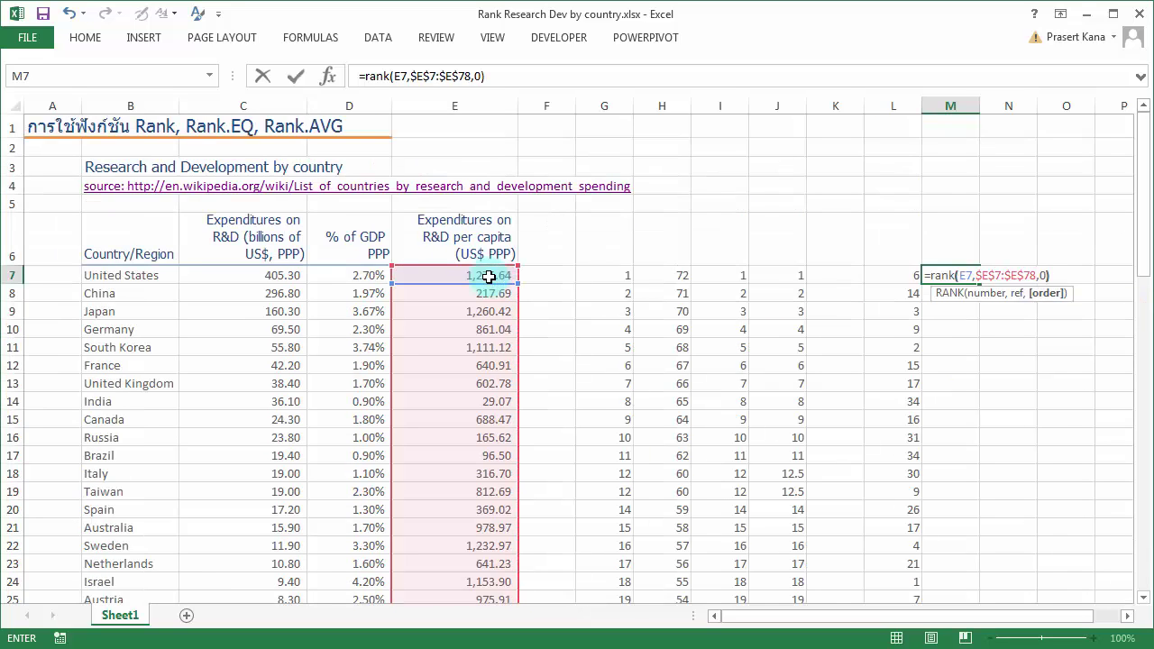
{"action": "key", "text": "Return"}
{"action": "left_click", "coordinate": [960, 275]}
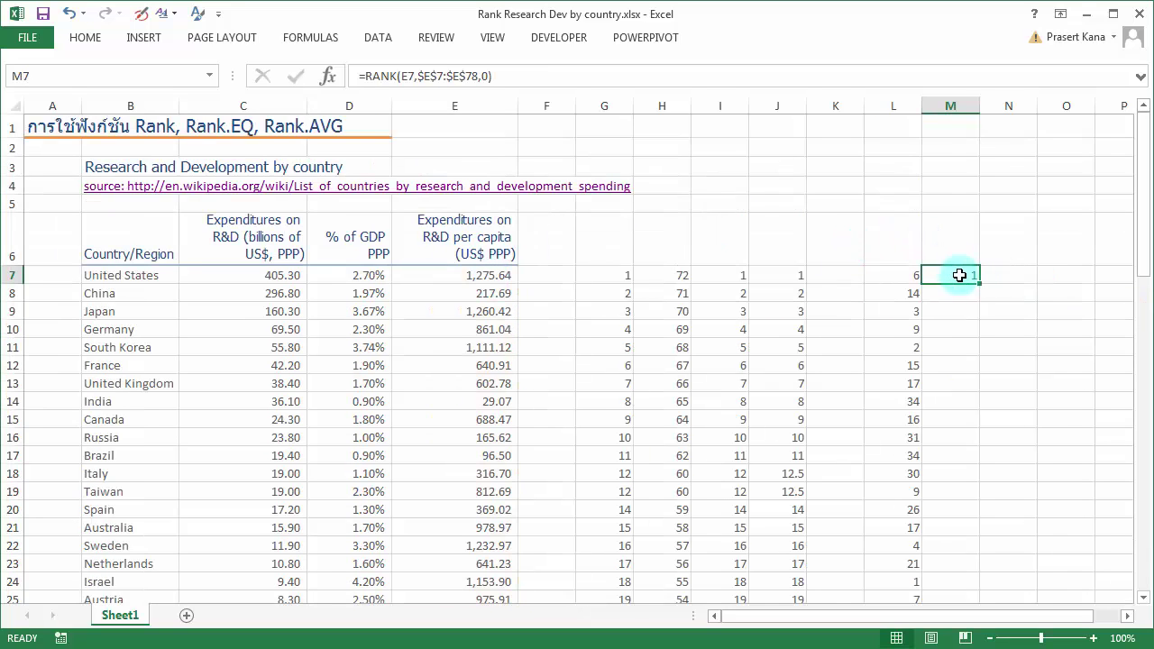
{"action": "double_click", "coordinate": [978, 283]}
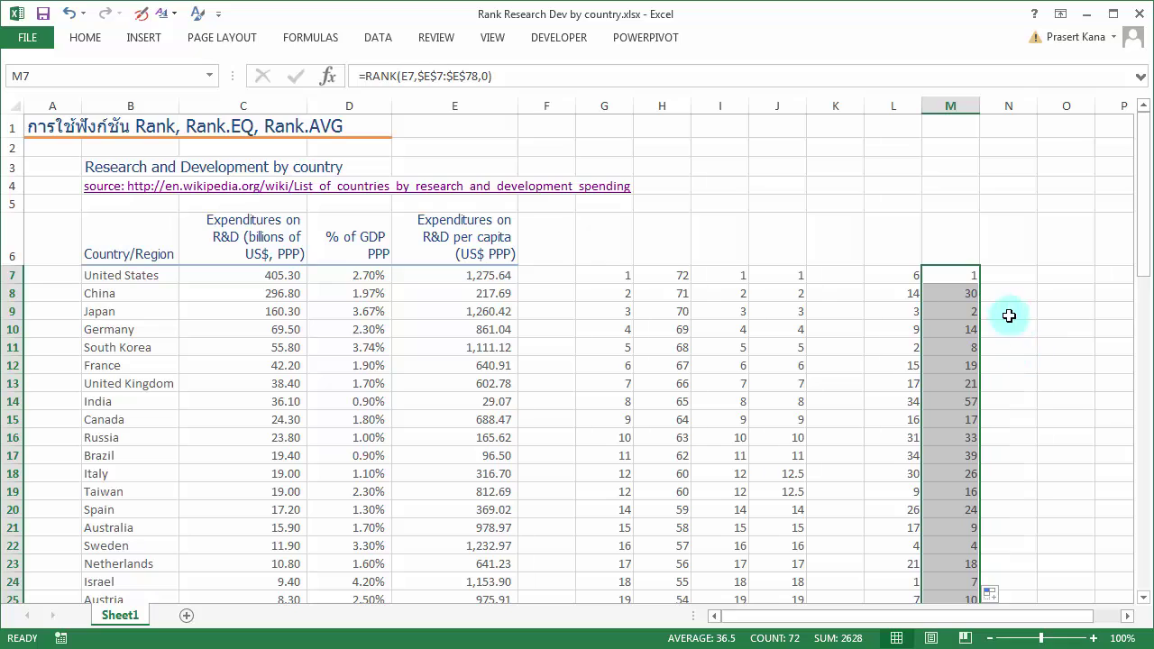
{"action": "left_click", "coordinate": [941, 270]}
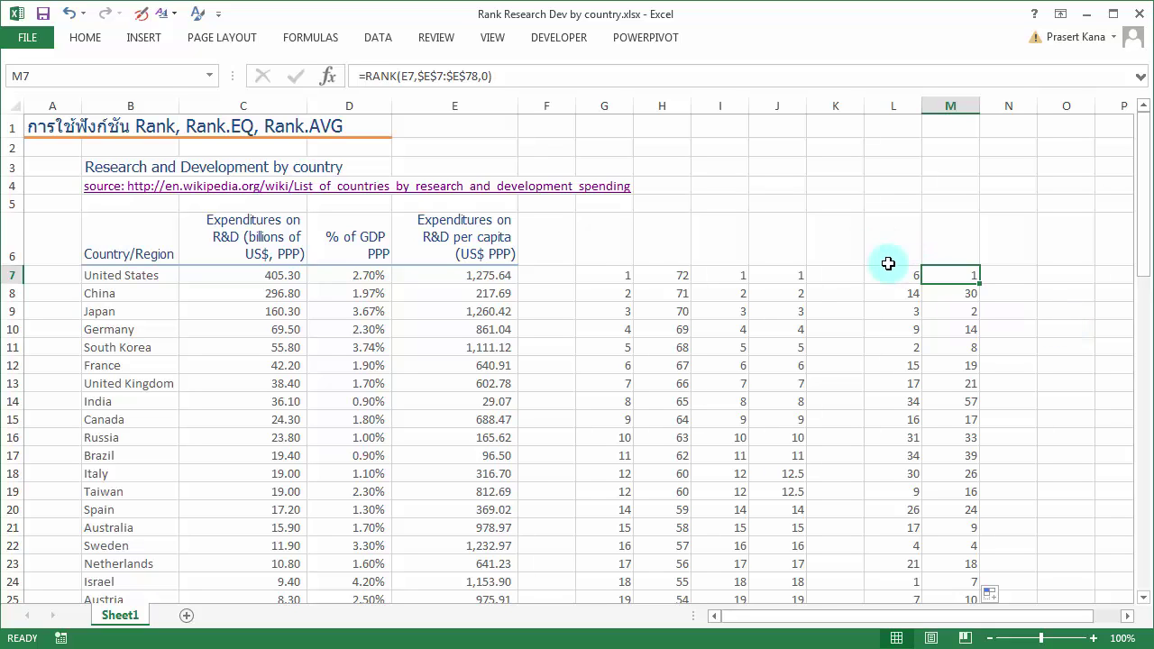
{"action": "left_click", "coordinate": [950, 292]}
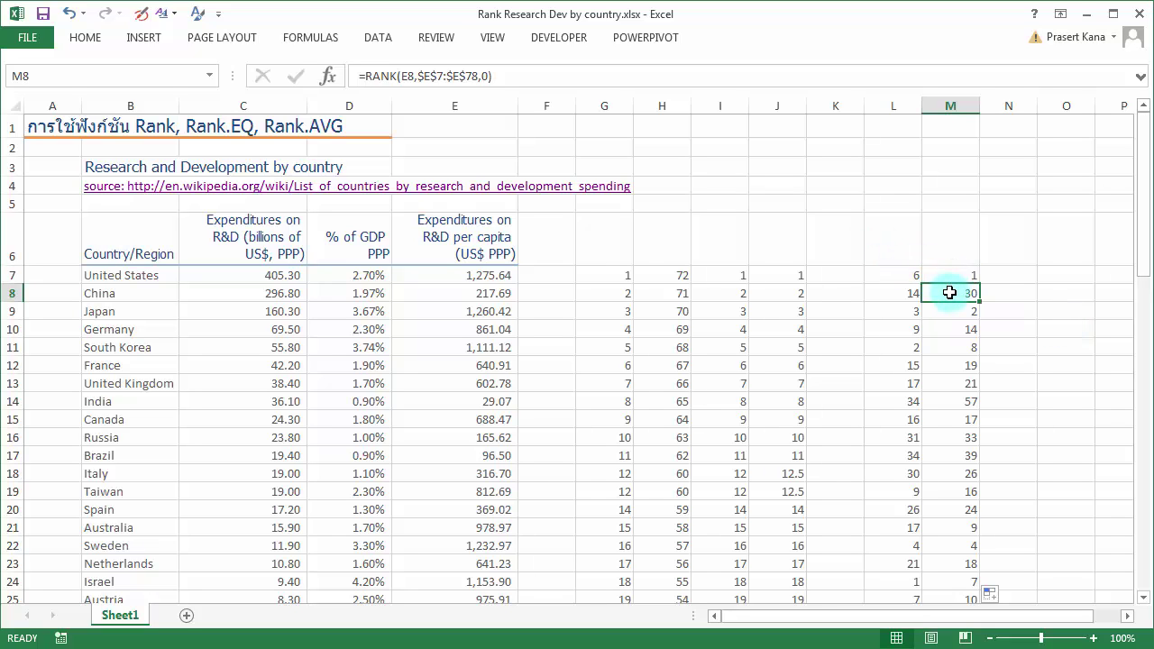